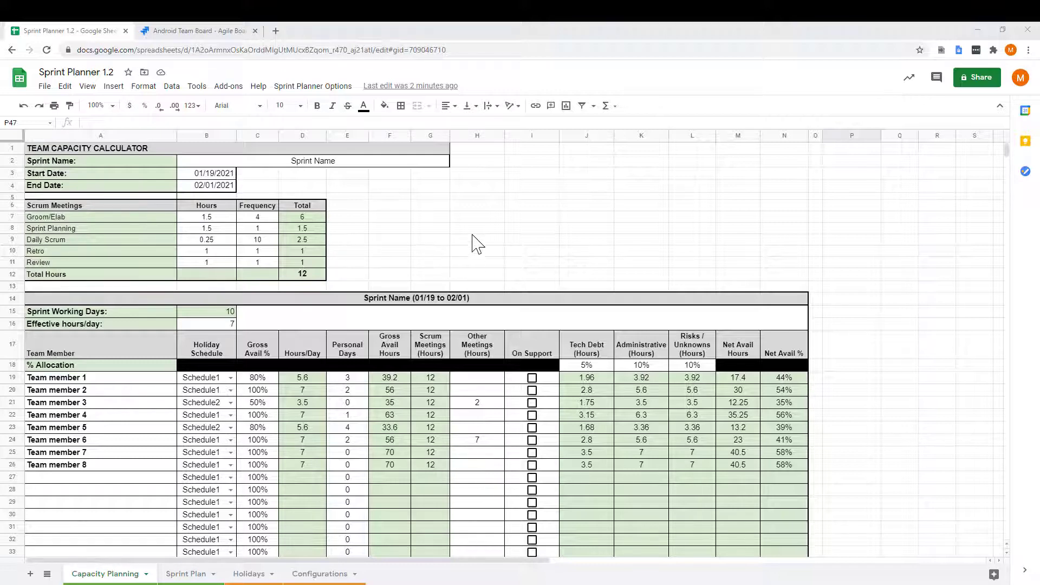
Look through the Sprint Plan, Holidays and Configurations sheets and return to the Capacity Planning sheet.
{"action": "left_click", "coordinate": [191, 574]}
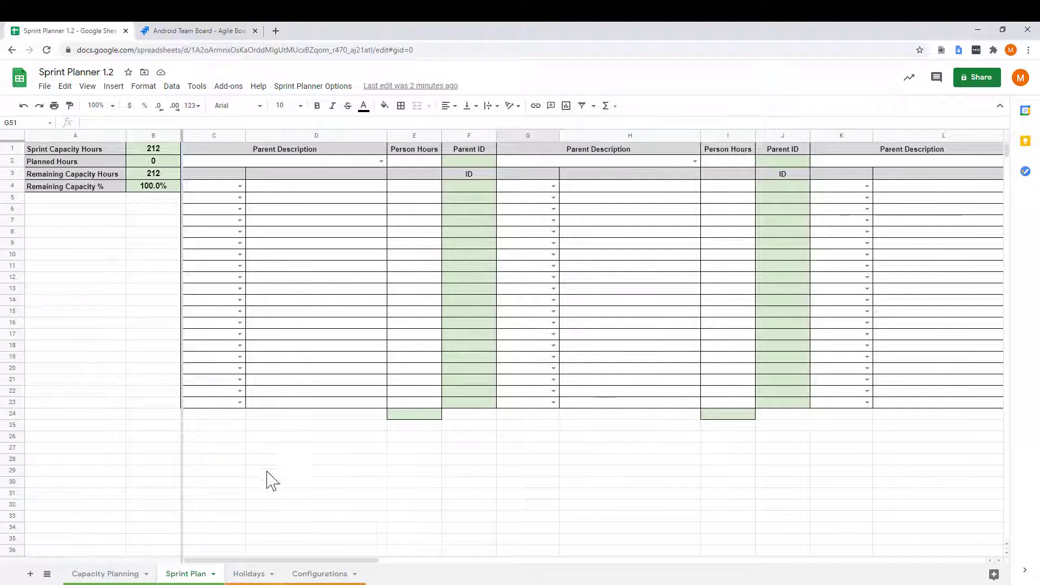
{"action": "left_click", "coordinate": [245, 574]}
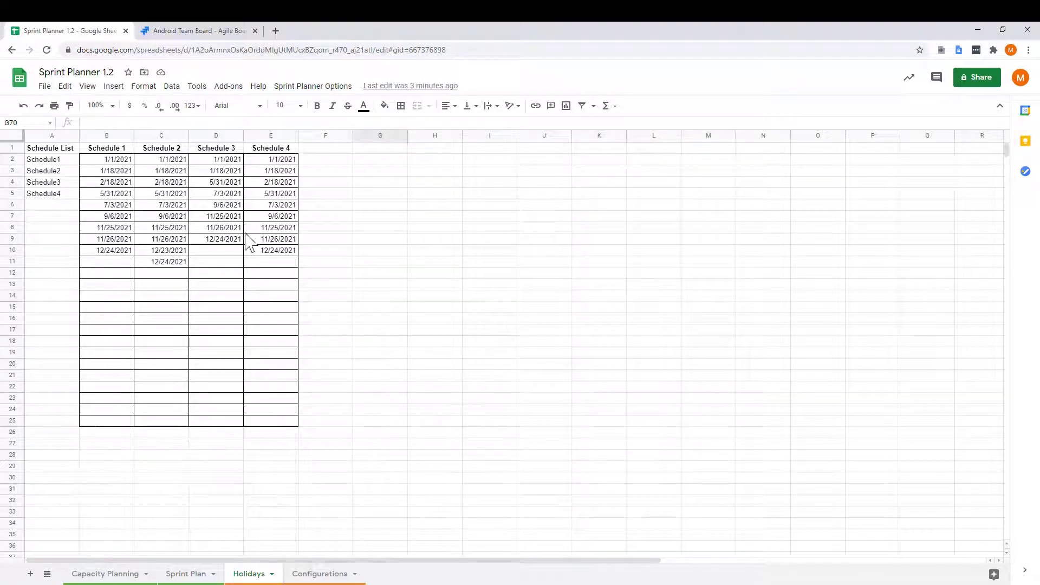
{"action": "left_click", "coordinate": [310, 575]}
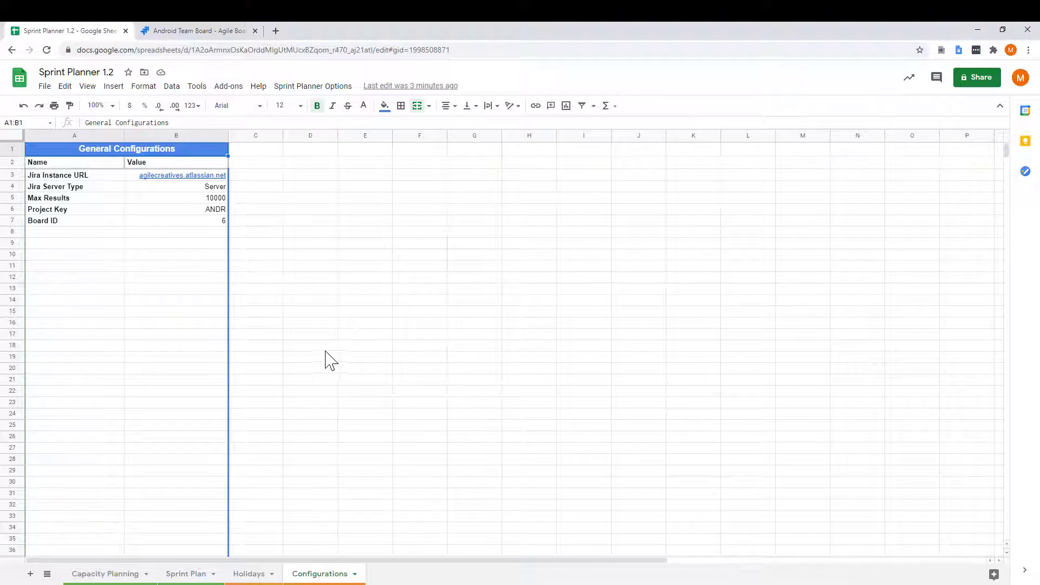
{"action": "left_click", "coordinate": [112, 578]}
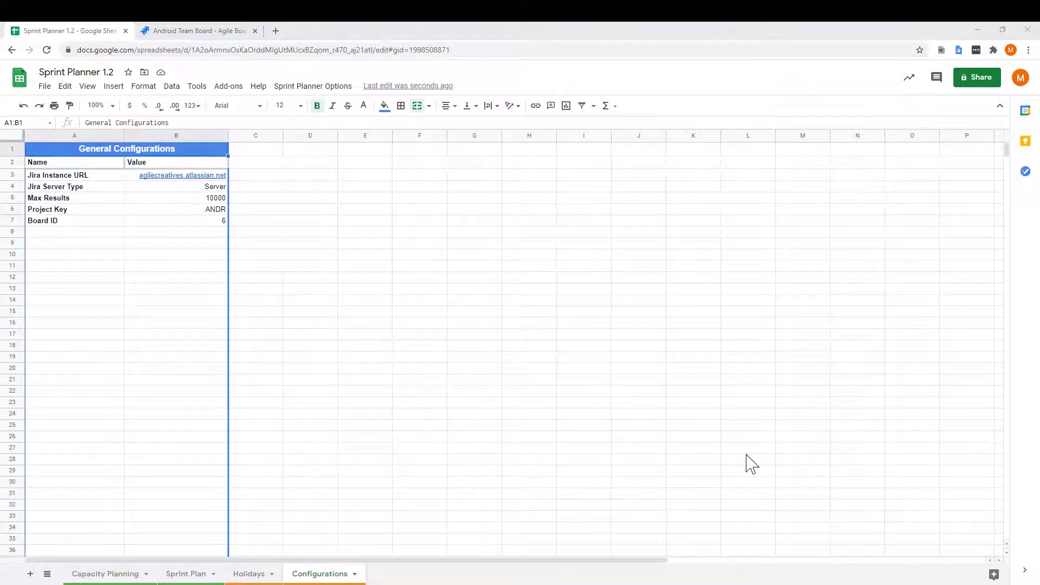
{"action": "left_click", "coordinate": [122, 574]}
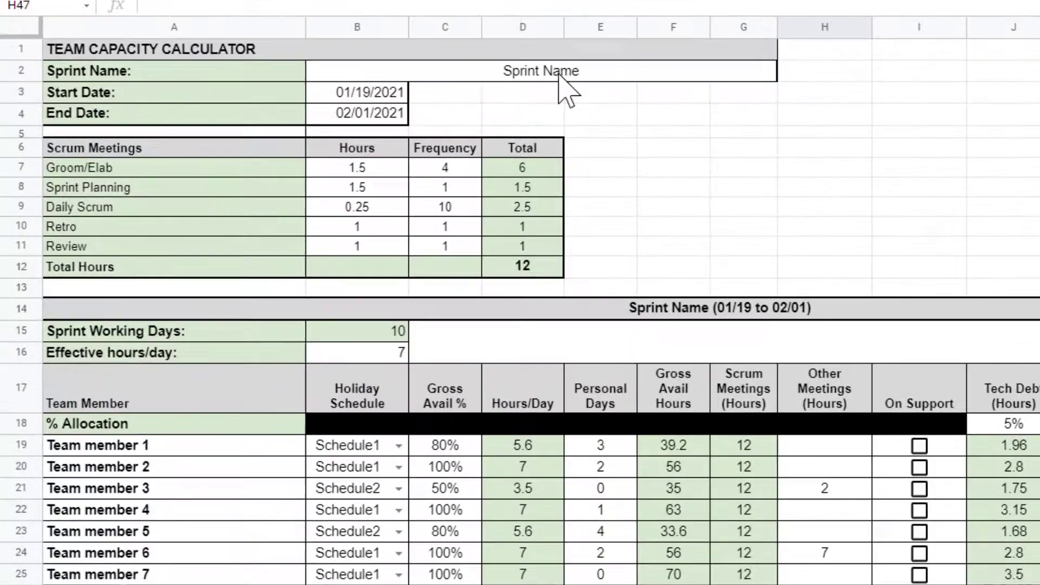
Set the sprint name in the Team Capacity Calculator to "Example Sprint".
{"action": "left_click", "coordinate": [560, 69]}
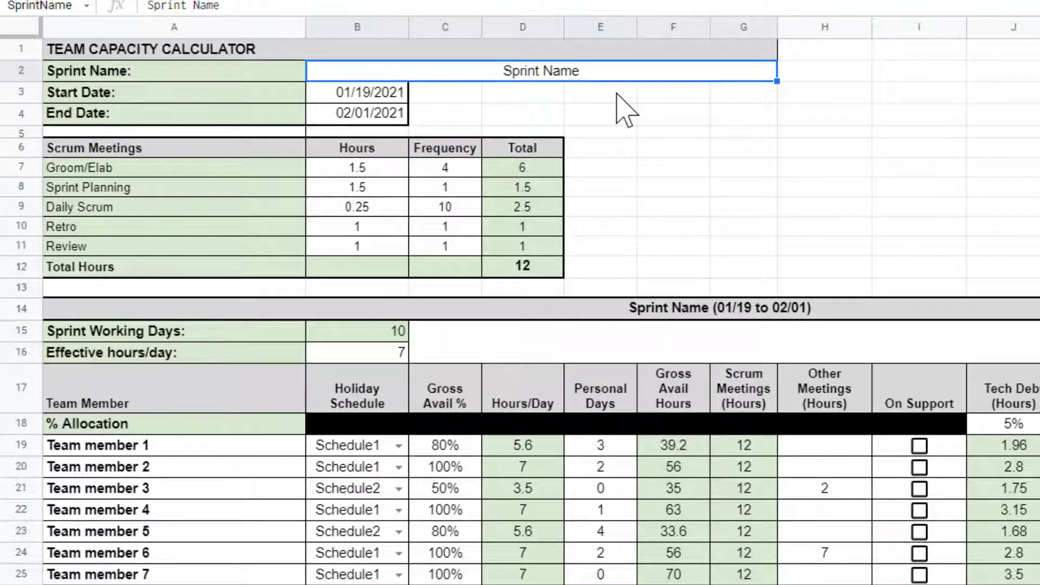
{"action": "type", "text": "E"}
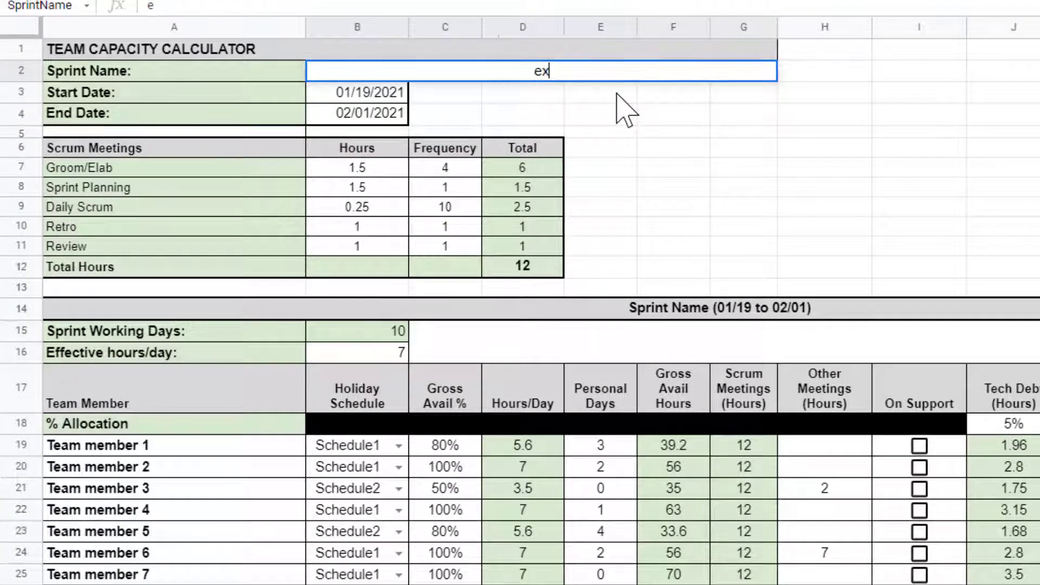
{"action": "type", "text": "xamp"}
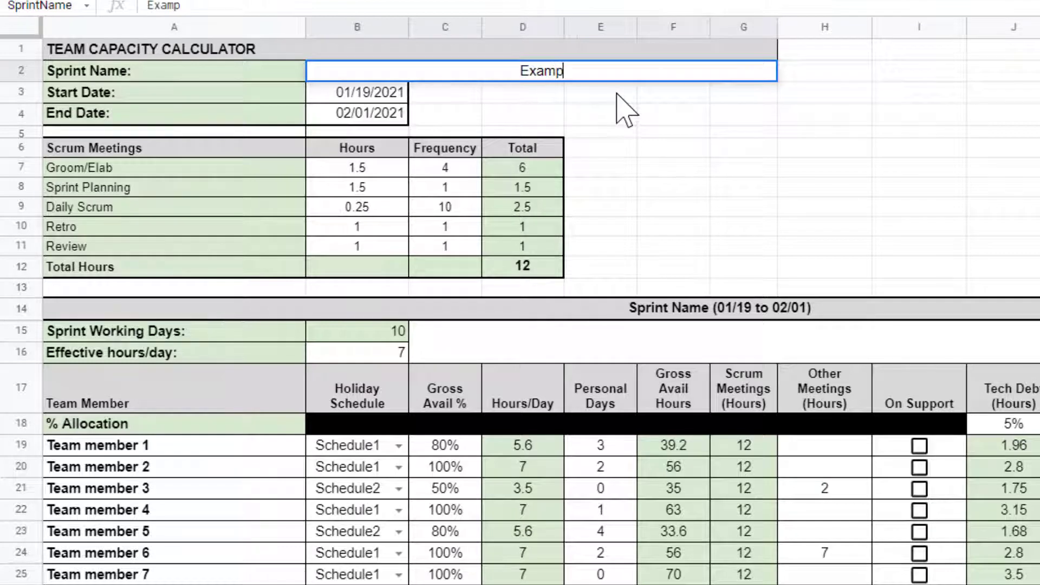
{"action": "type", "text": "le Sprint"}
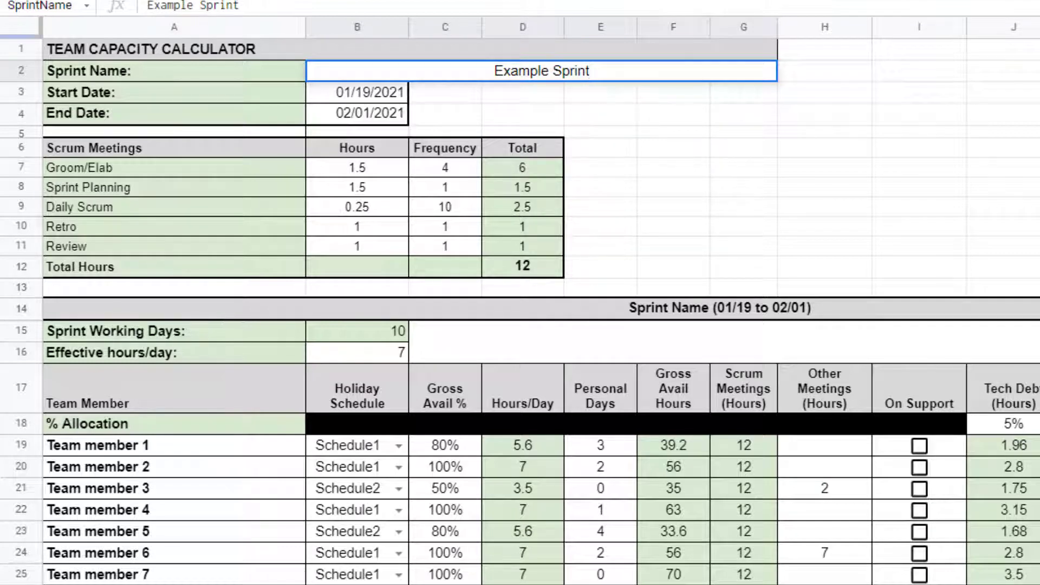
Set the sprint's start date to 02/08/2021.
{"action": "left_click", "coordinate": [378, 94]}
{"action": "type", "text": "2"}
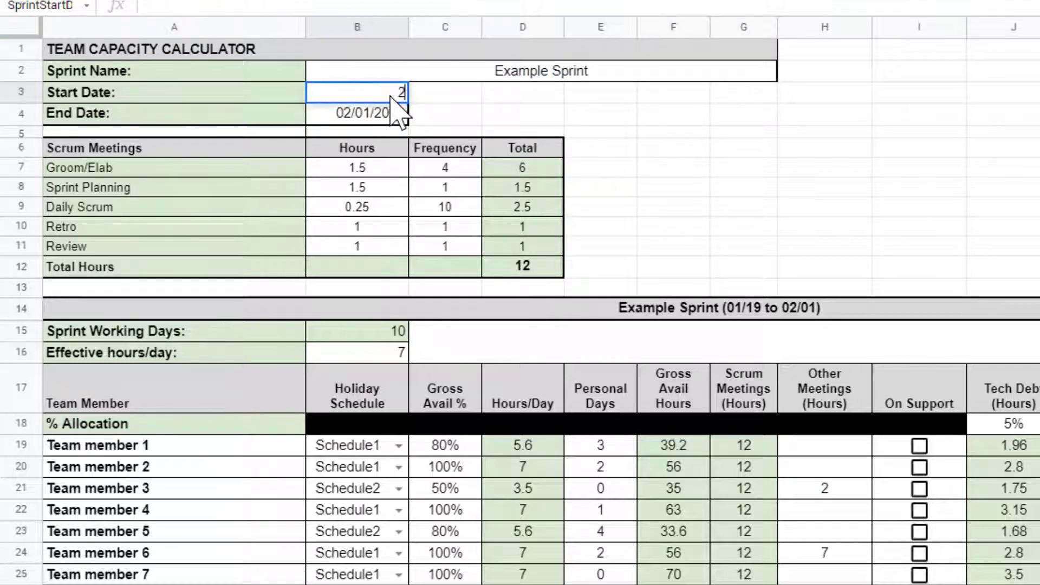
{"action": "type", "text": "/08/2021"}
{"action": "key", "text": "Return"}
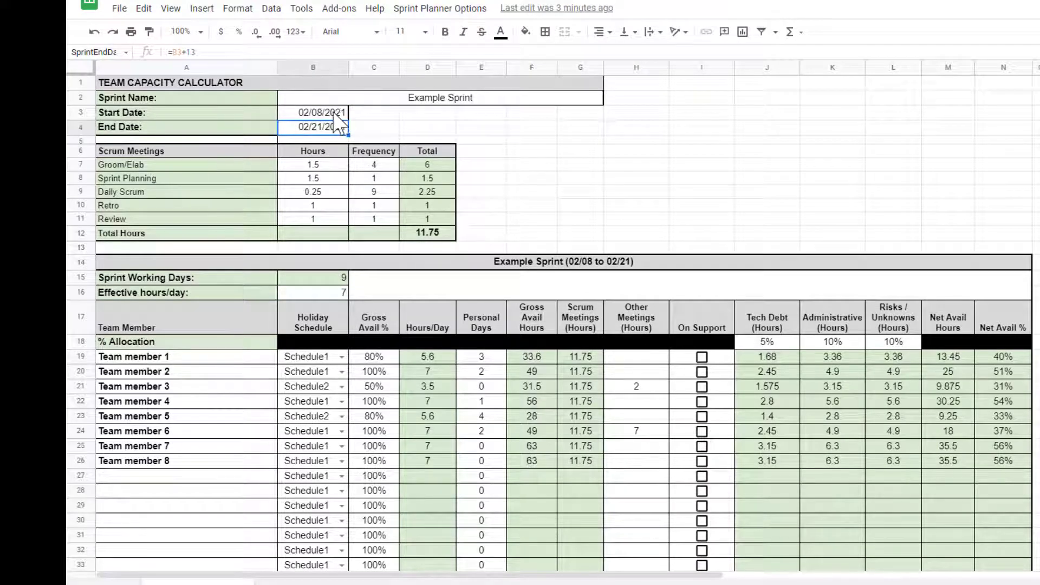
Examine the Sprint Working Days formula, the holiday dates it refers to on the Holidays sheet, and the effective hours per day.
{"action": "left_click", "coordinate": [331, 277]}
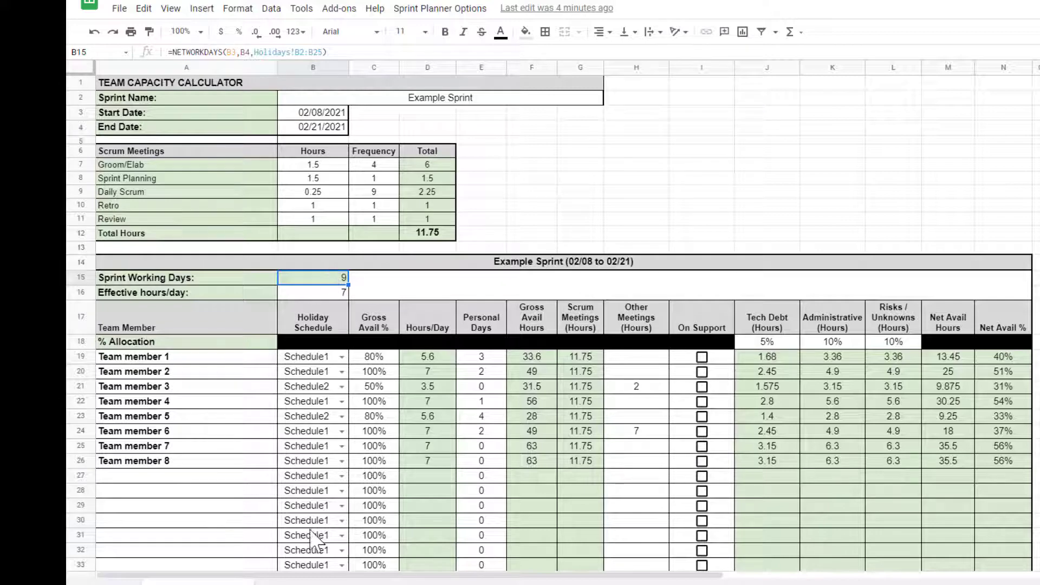
{"action": "left_click", "coordinate": [370, 582]}
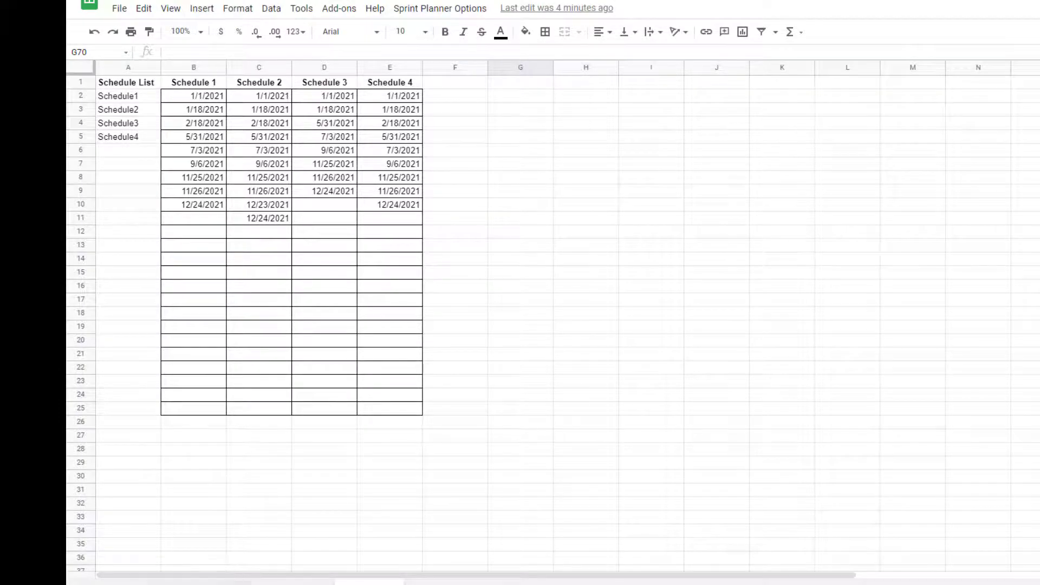
{"action": "left_click", "coordinate": [208, 582]}
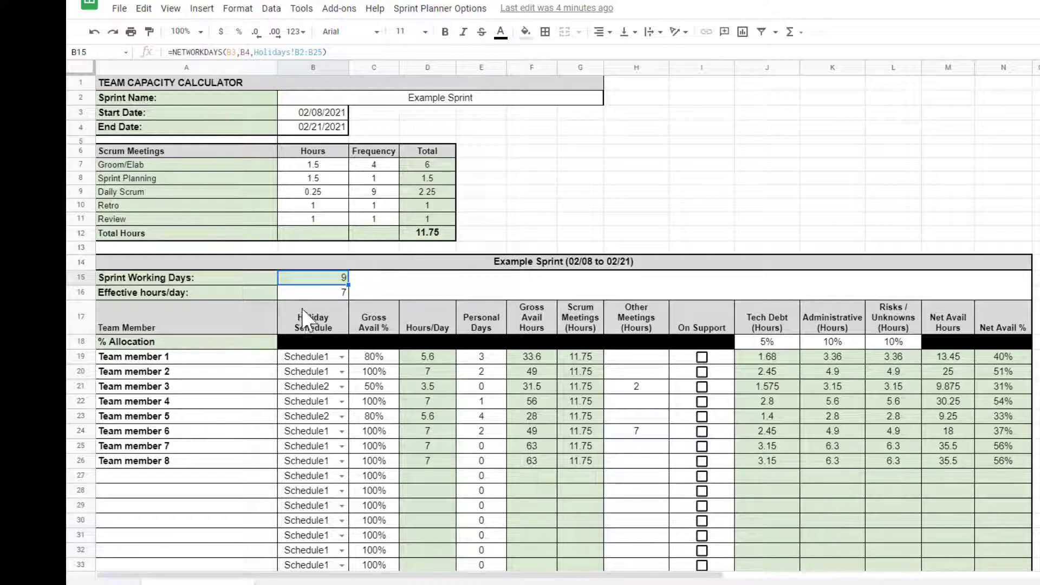
{"action": "left_click", "coordinate": [323, 293]}
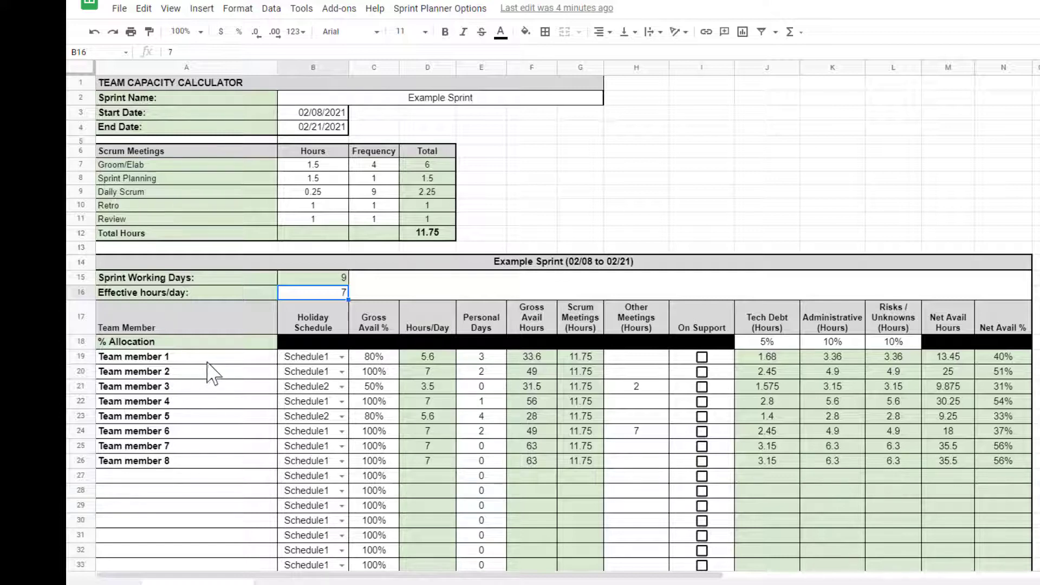
Review the holiday schedule choices for Team member 1 and compare them with the schedules on the Holidays sheet.
{"action": "left_click", "coordinate": [342, 358]}
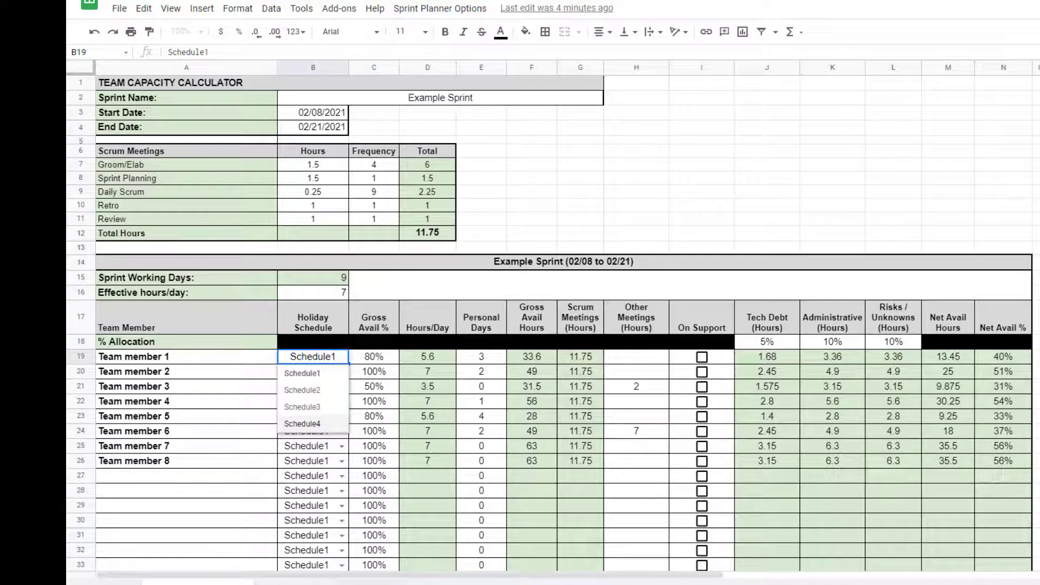
{"action": "left_click", "coordinate": [369, 583]}
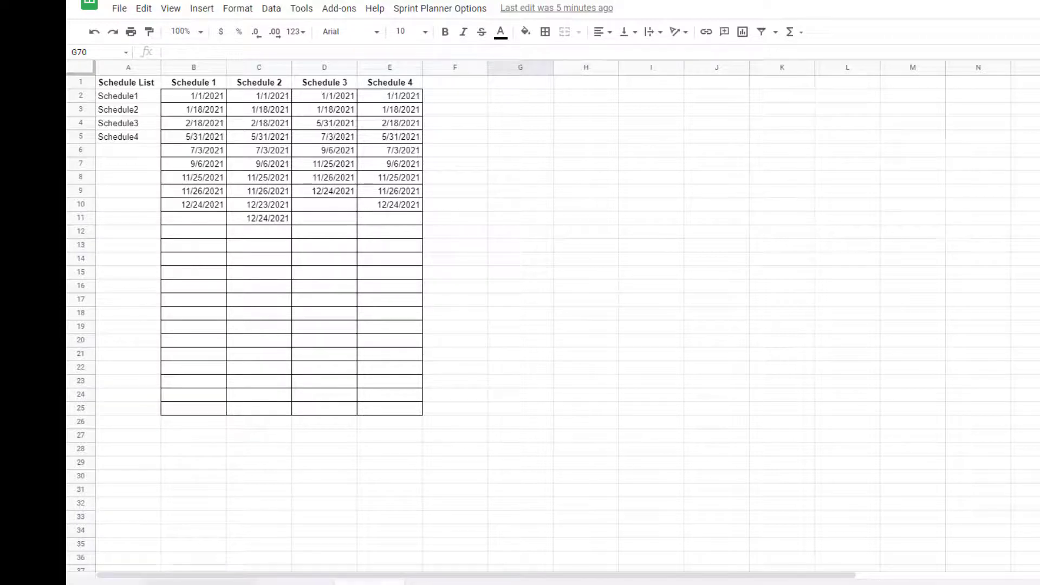
{"action": "left_click", "coordinate": [199, 582]}
{"action": "left_click", "coordinate": [343, 357]}
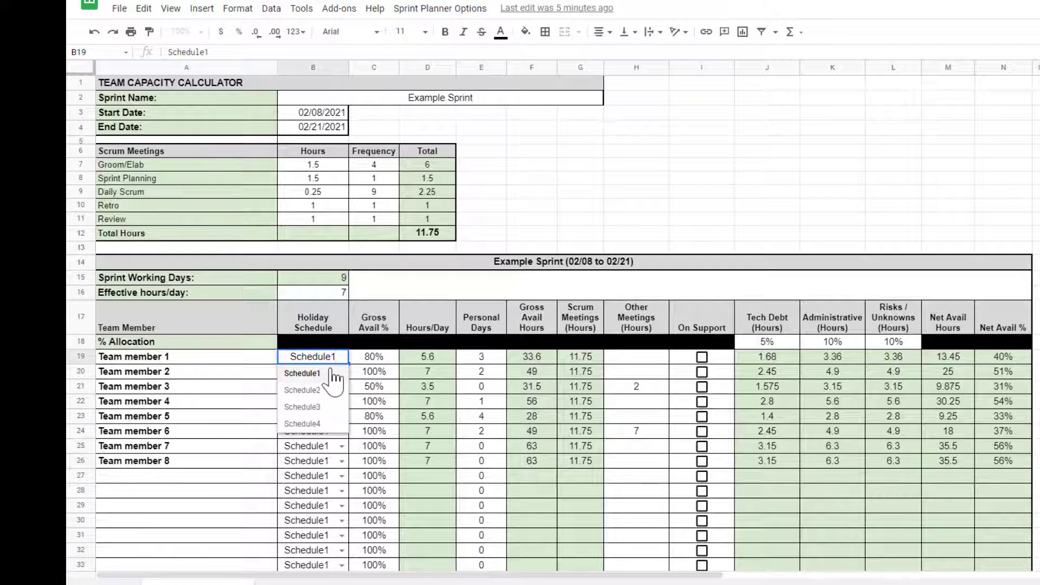
{"action": "left_click", "coordinate": [402, 285]}
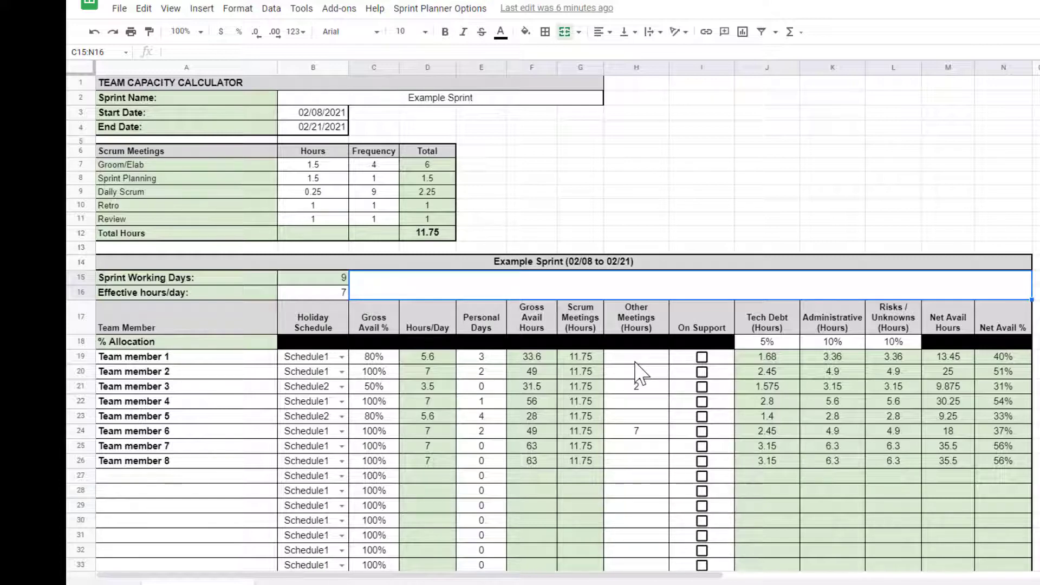
Try marking Team member 1 as On Support and clear the mark again.
{"action": "left_click", "coordinate": [702, 357]}
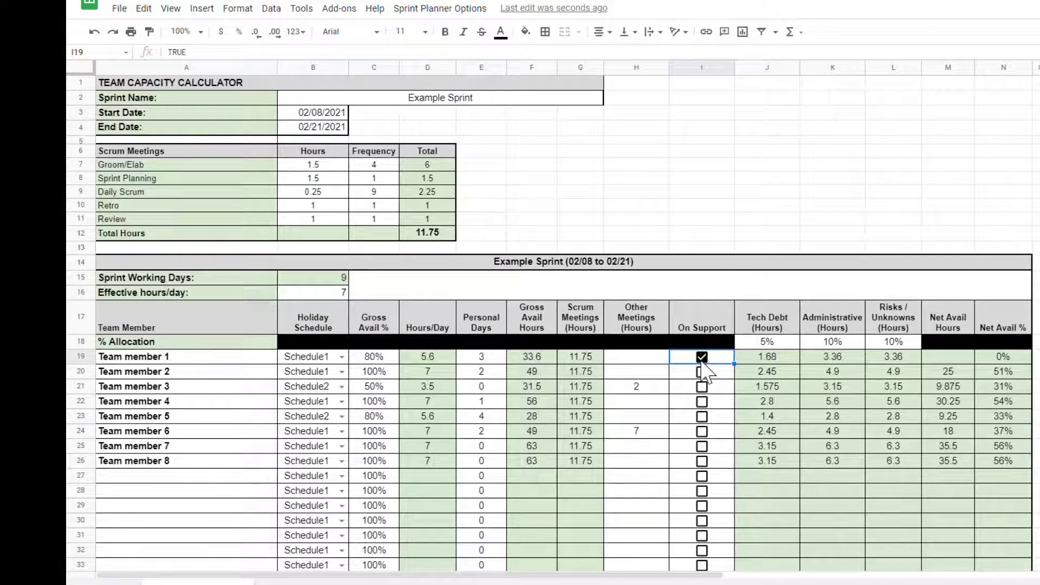
{"action": "left_click", "coordinate": [703, 359]}
Try a Tech Debt allocation of 10% and set it back to 5%.
{"action": "left_click", "coordinate": [782, 342]}
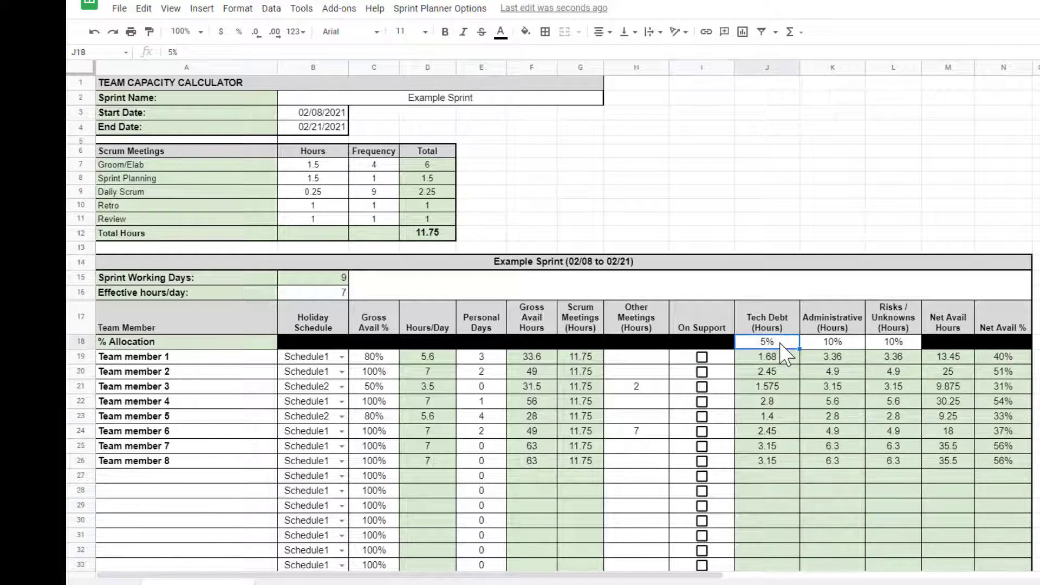
{"action": "type", "text": "10"}
{"action": "key", "text": "Return"}
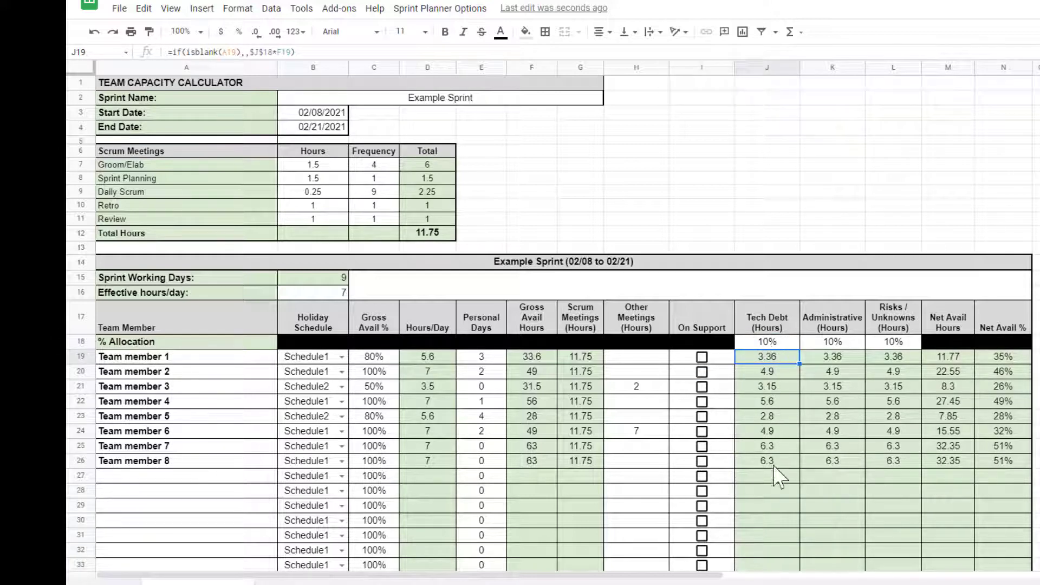
{"action": "left_click", "coordinate": [779, 343]}
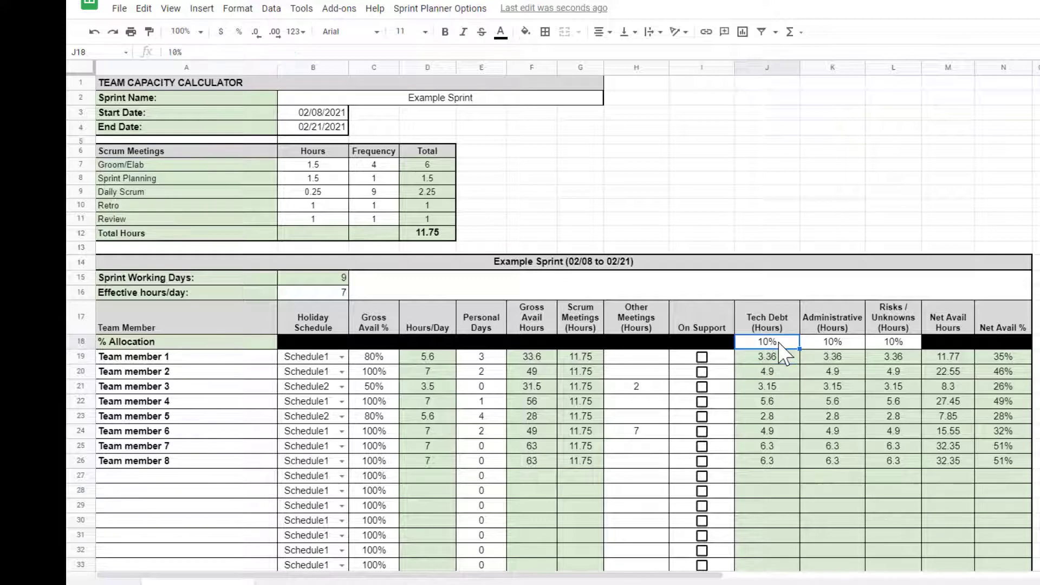
{"action": "type", "text": "5"}
{"action": "key", "text": "Return"}
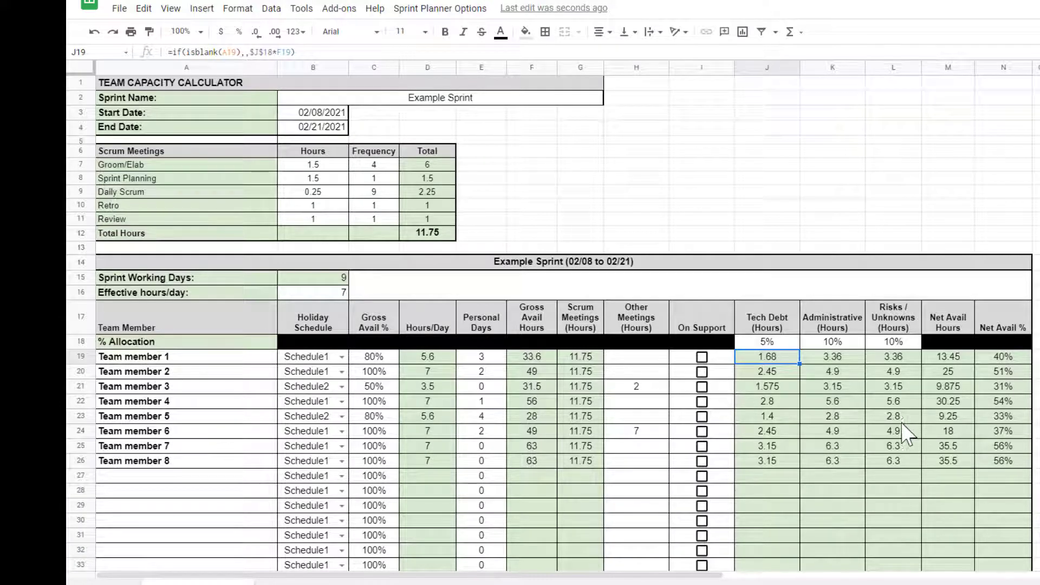
Add "Team meber 9" in the first empty team member row, below Team member 8.
{"action": "scroll", "coordinate": [902, 433], "scroll_direction": "down", "scroll_amount": 4}
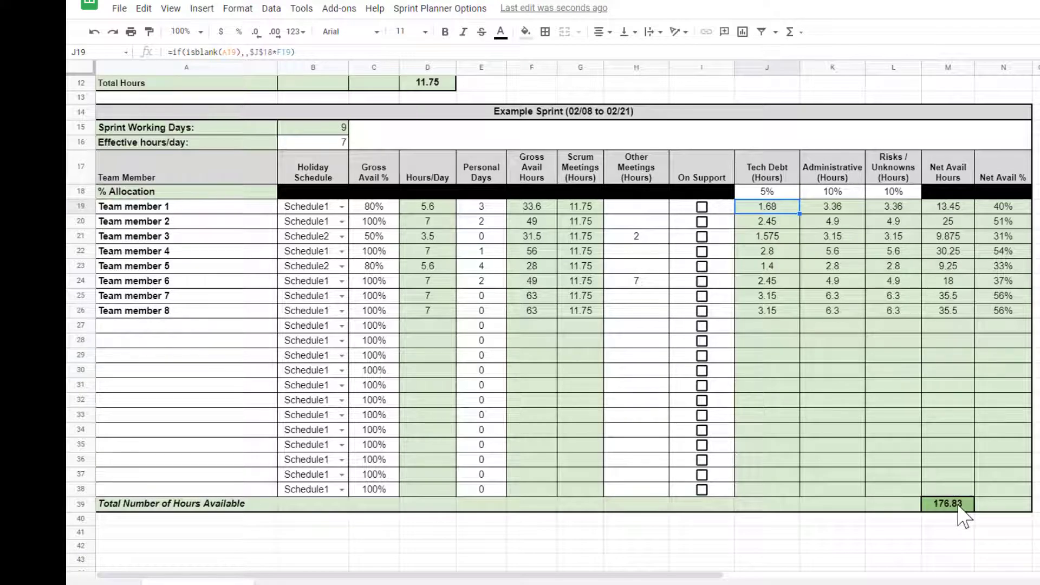
{"action": "scroll", "coordinate": [958, 505], "scroll_direction": "up", "scroll_amount": 2}
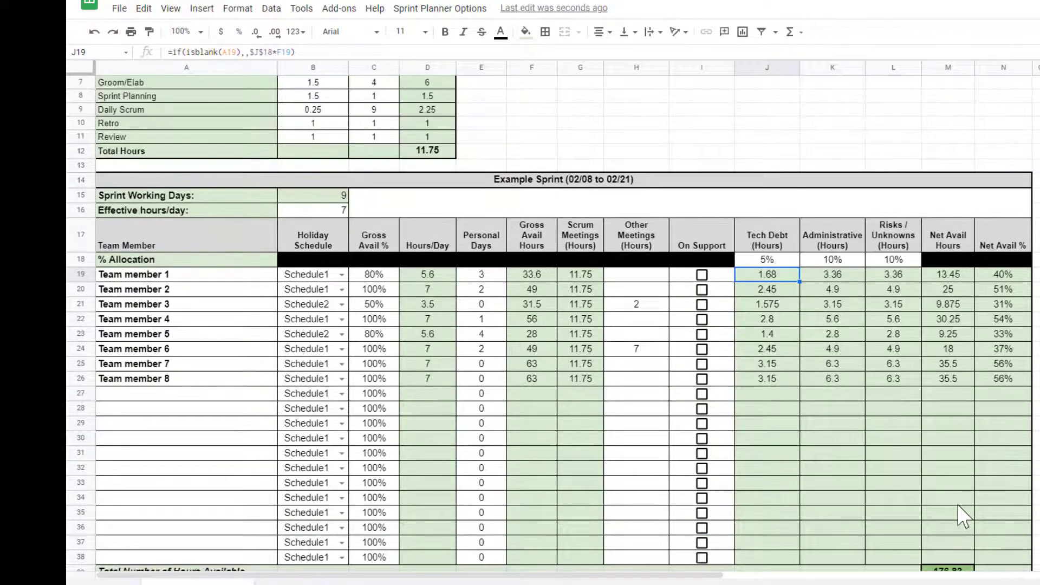
{"action": "left_click", "coordinate": [205, 403]}
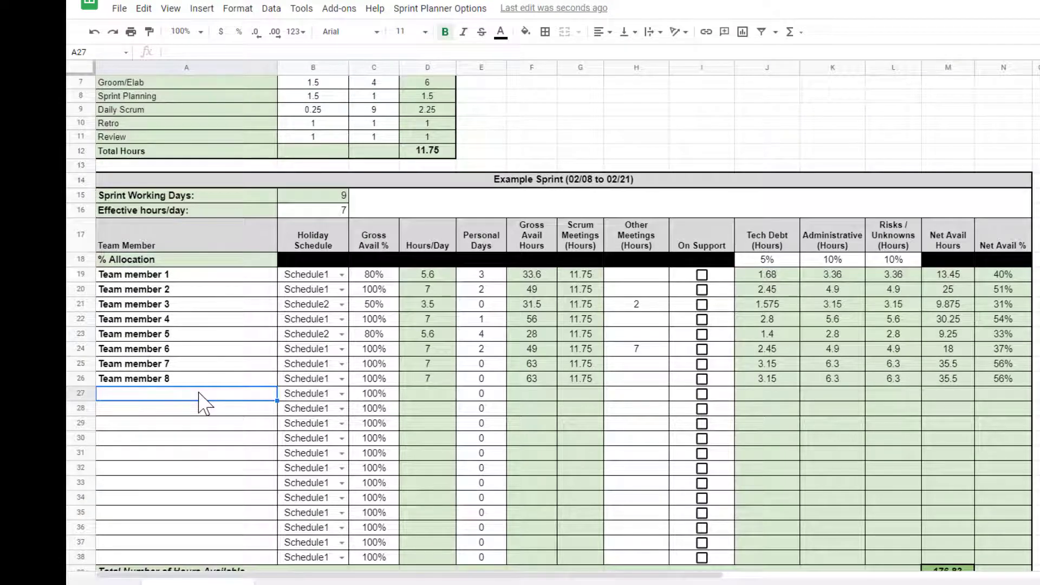
{"action": "type", "text": "Te"}
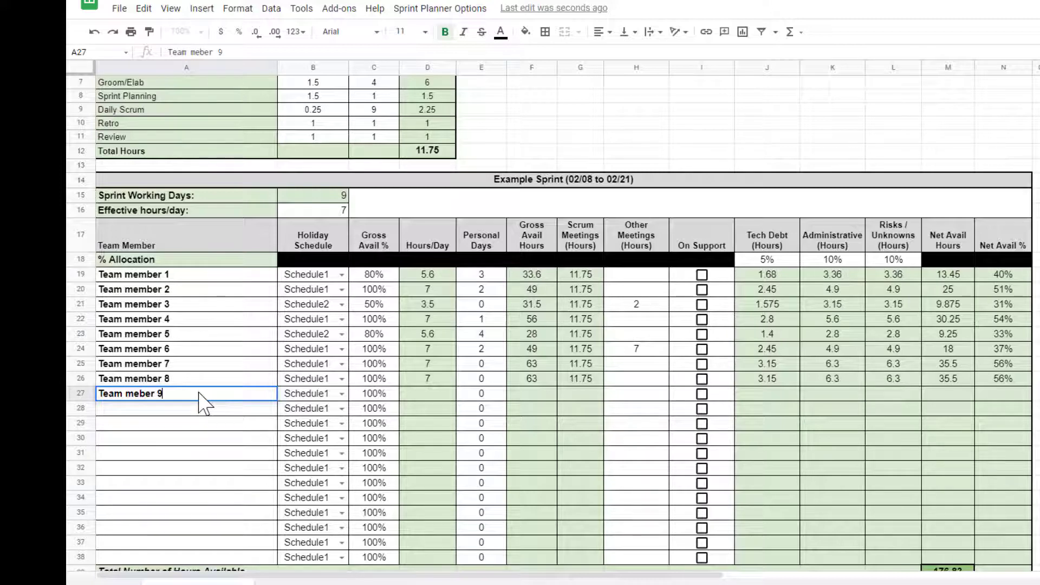
{"action": "type", "text": "am meber 9"}
{"action": "key", "text": "Return"}
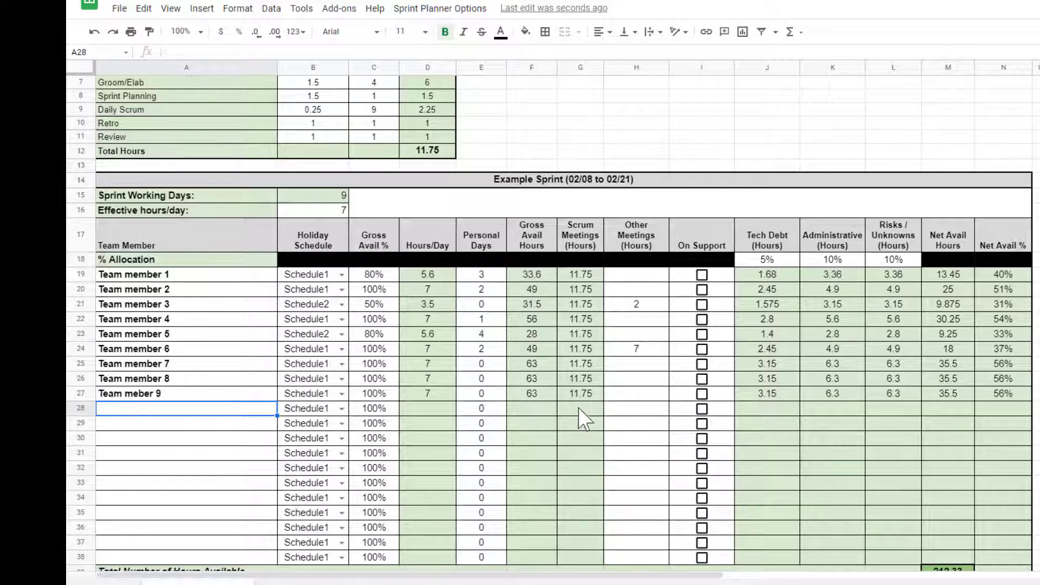
Compare the Total Number of Hours Available in Capacity Planning with the Sprint Capacity Hours on the Sprint Plan sheet.
{"action": "scroll", "coordinate": [584, 411], "scroll_direction": "down", "scroll_amount": 2}
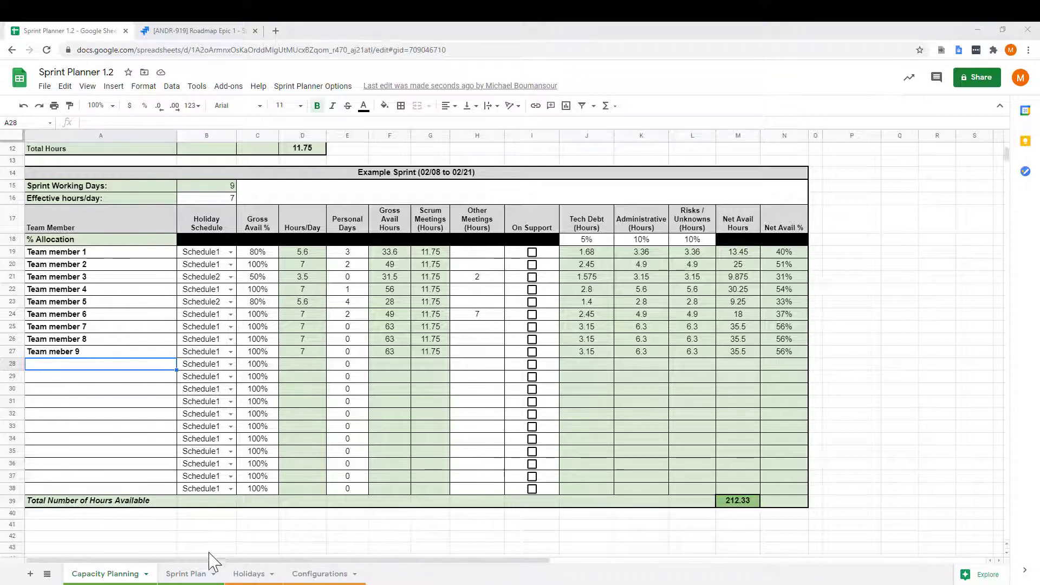
{"action": "left_click", "coordinate": [194, 576]}
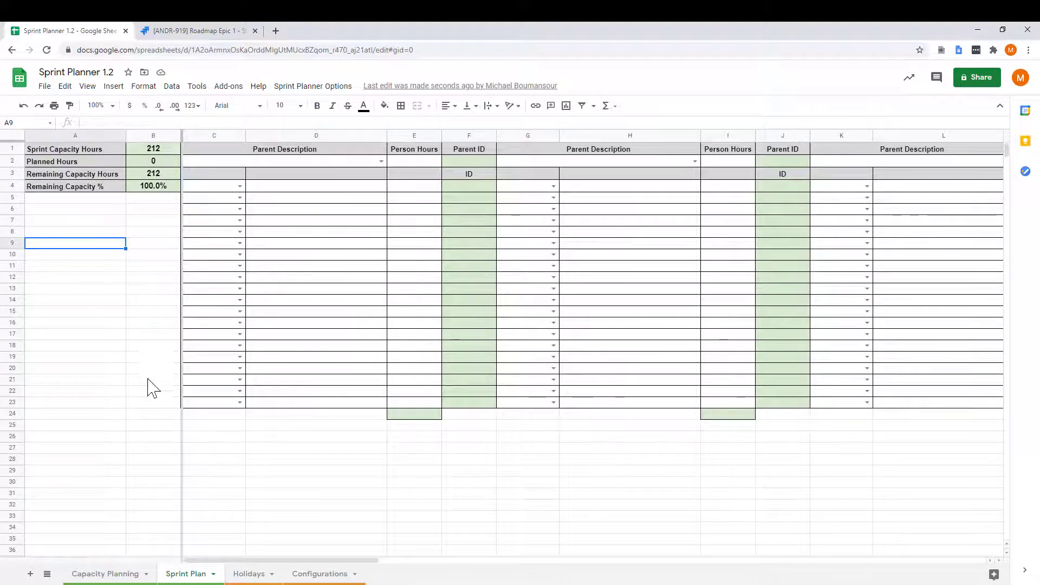
{"action": "left_click", "coordinate": [105, 575]}
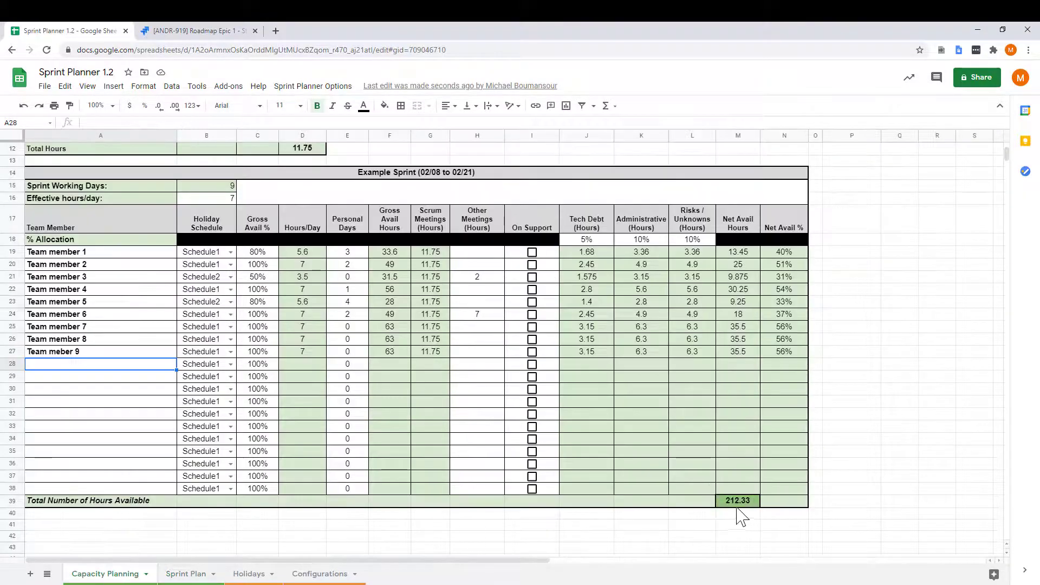
On the Sprint Plan sheet, choose Sprint Planner Demo Story 1 as the first Parent Description.
{"action": "left_click", "coordinate": [186, 575]}
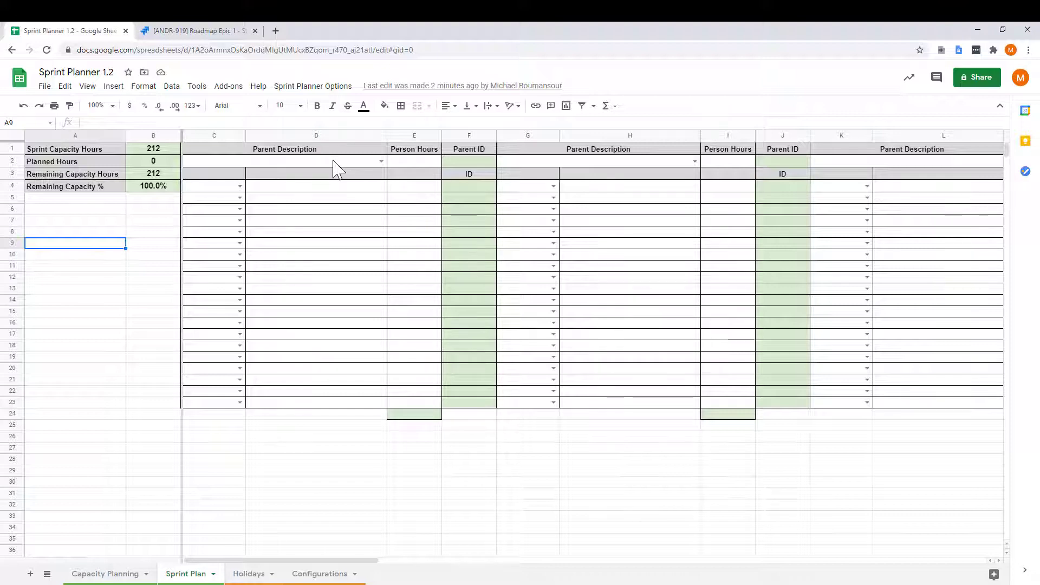
{"action": "left_click", "coordinate": [382, 161]}
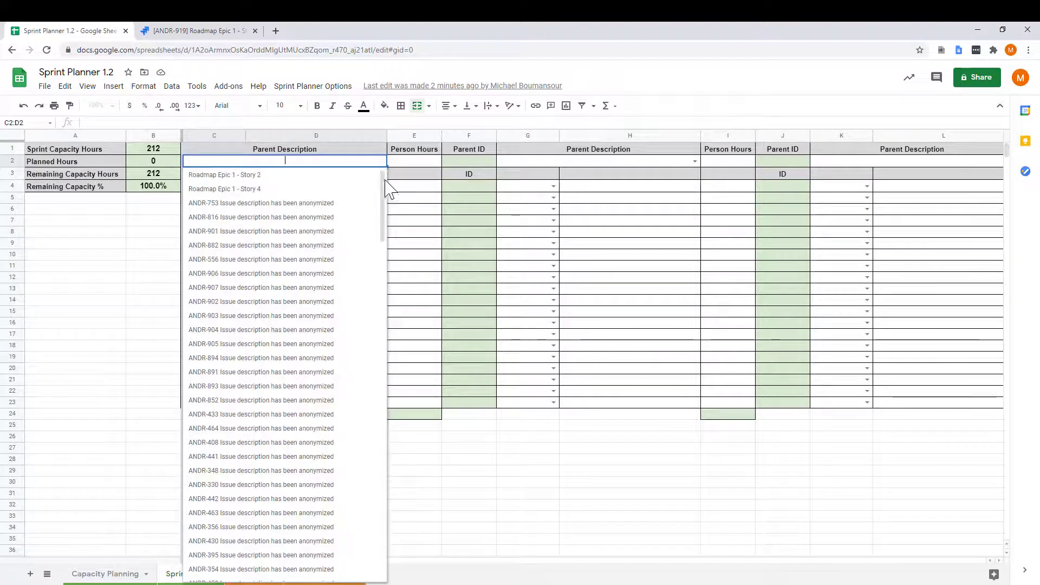
{"action": "scroll", "coordinate": [386, 198], "scroll_direction": "down", "scroll_amount": 1}
{"action": "left_click_drag", "start_coordinate": [383, 189], "coordinate": [337, 576]}
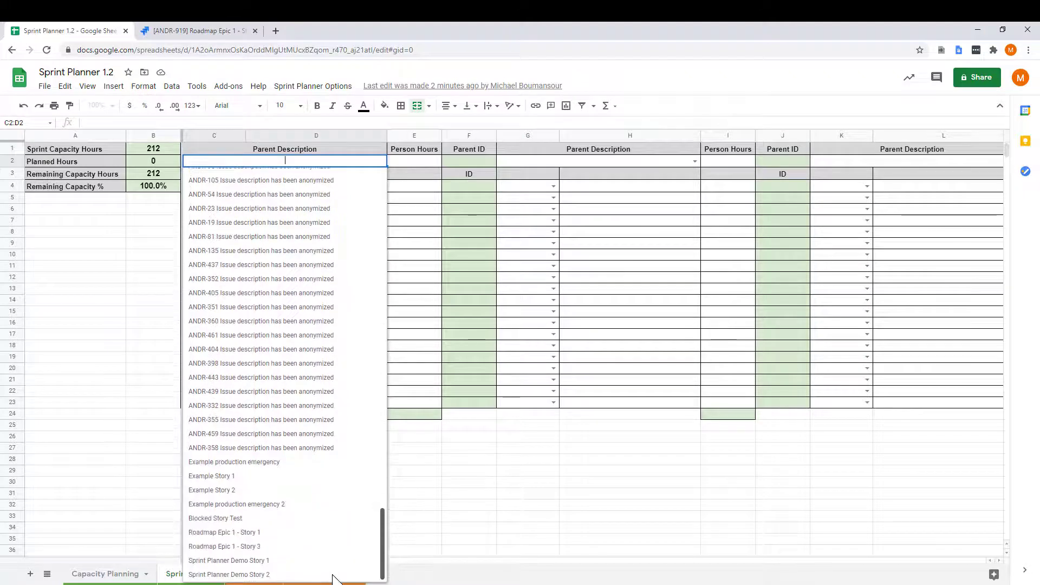
{"action": "left_click", "coordinate": [256, 562]}
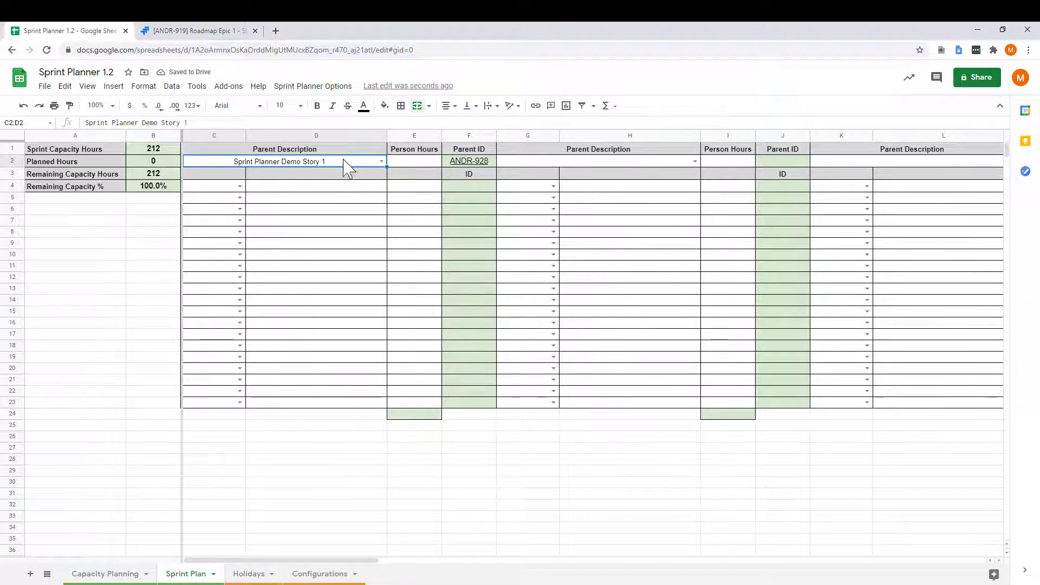
Set the Person Hours for Sprint Planner Demo Story 1 to 40.
{"action": "left_click", "coordinate": [304, 87]}
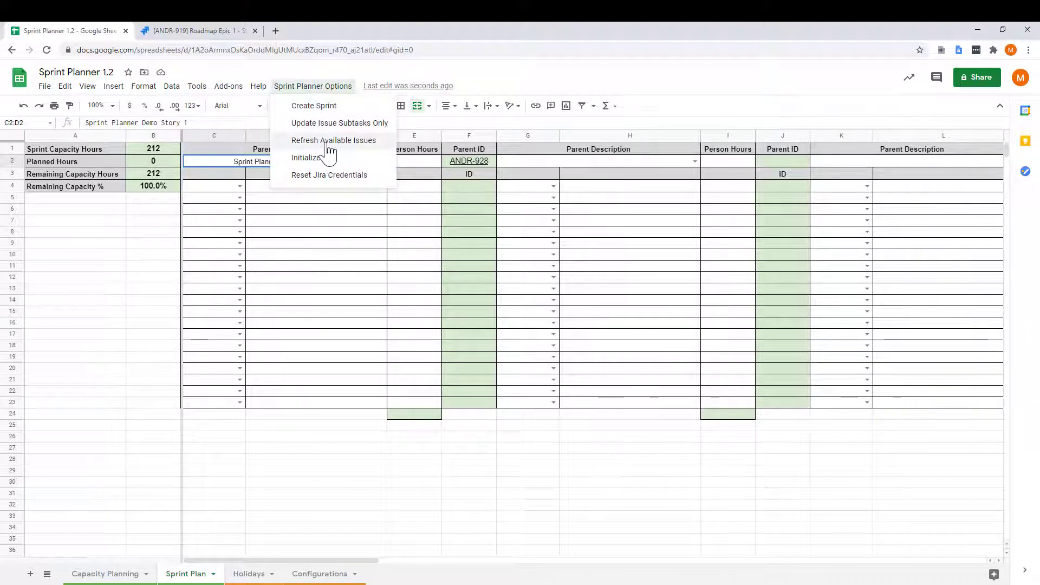
{"action": "left_click", "coordinate": [244, 163]}
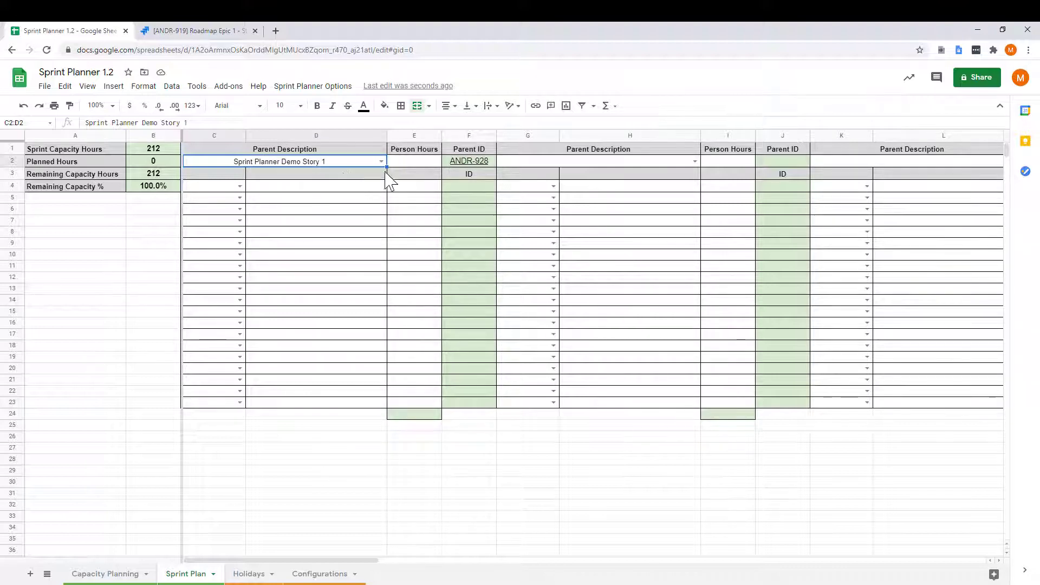
{"action": "left_click", "coordinate": [415, 163]}
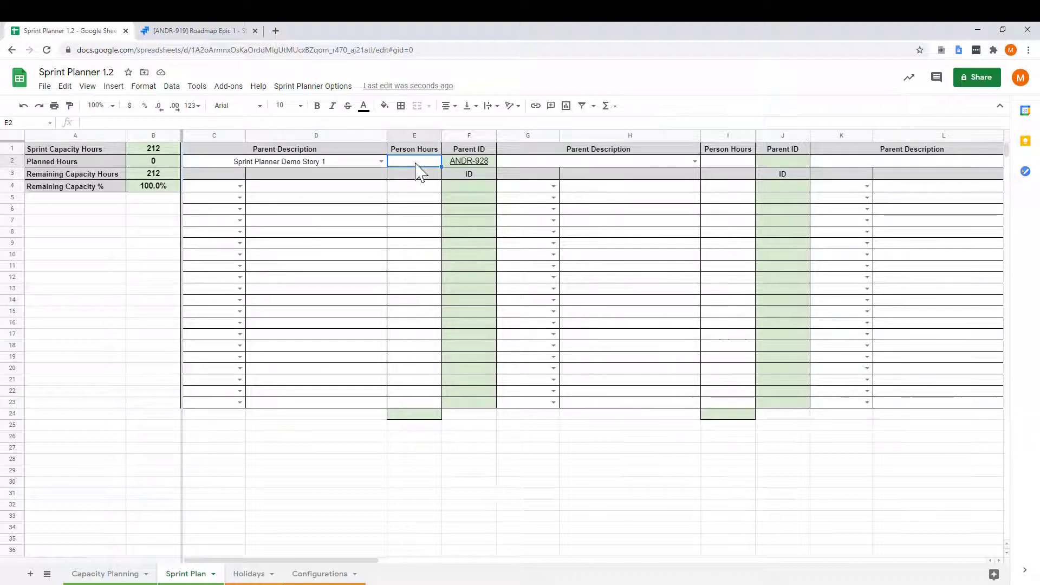
{"action": "type", "text": "40"}
{"action": "left_click", "coordinate": [421, 198]}
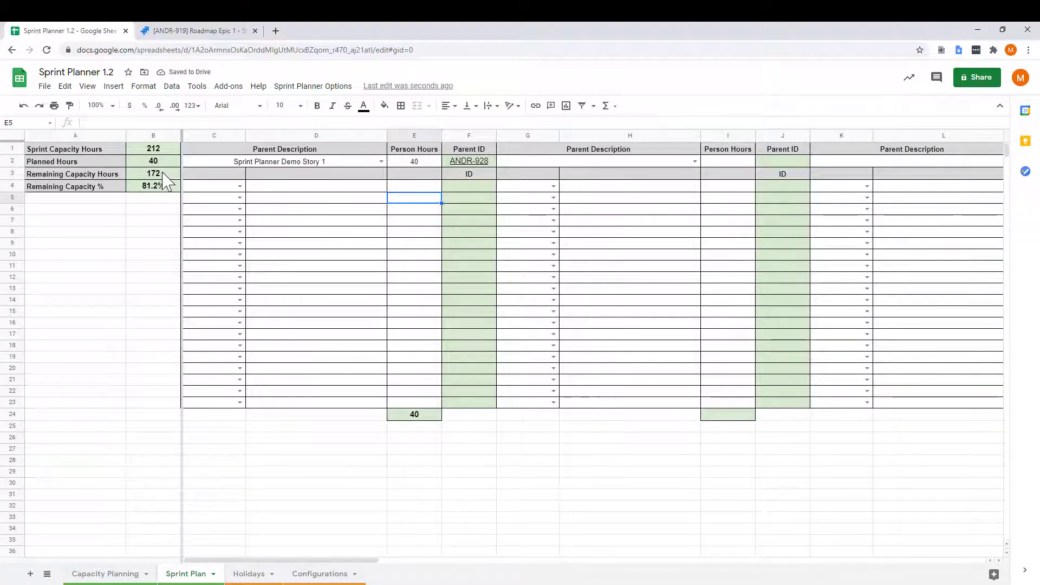
Choose Sprint Planner Demo Story 2 as the second Parent Description on the Sprint Plan sheet.
{"action": "left_click", "coordinate": [695, 162]}
{"action": "left_click_drag", "start_coordinate": [699, 204], "coordinate": [750, 573]}
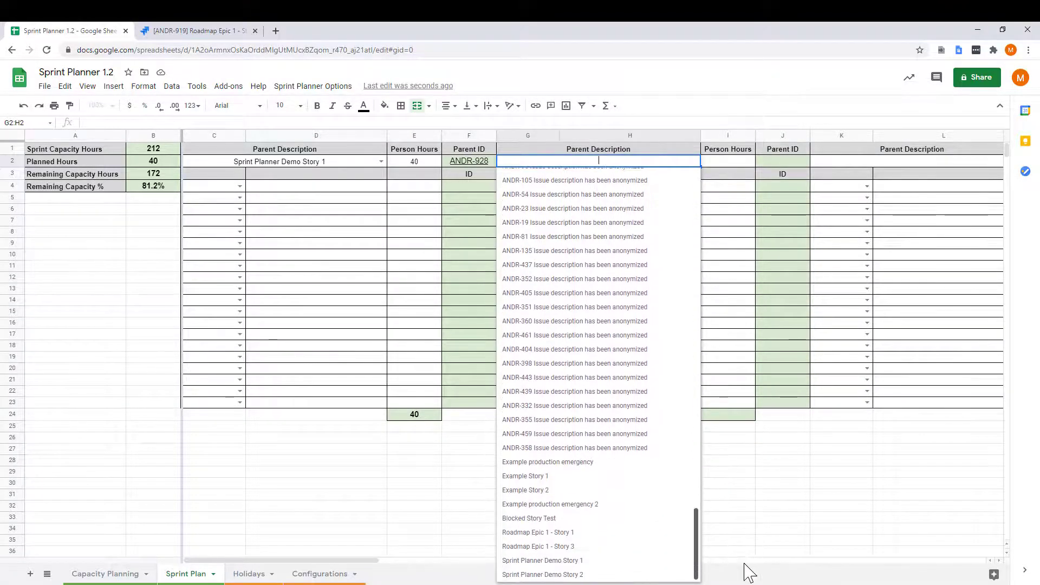
{"action": "left_click", "coordinate": [548, 575]}
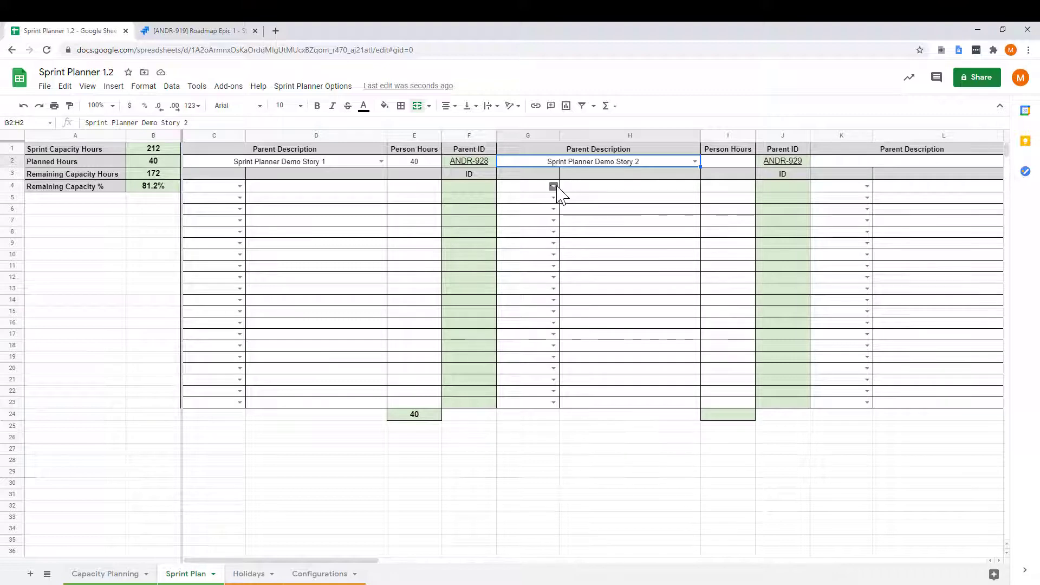
Add a Sub-task described as "Subtask 1" with 25 person hours in the first row under Sprint Planner Demo Story 2.
{"action": "left_click", "coordinate": [554, 186]}
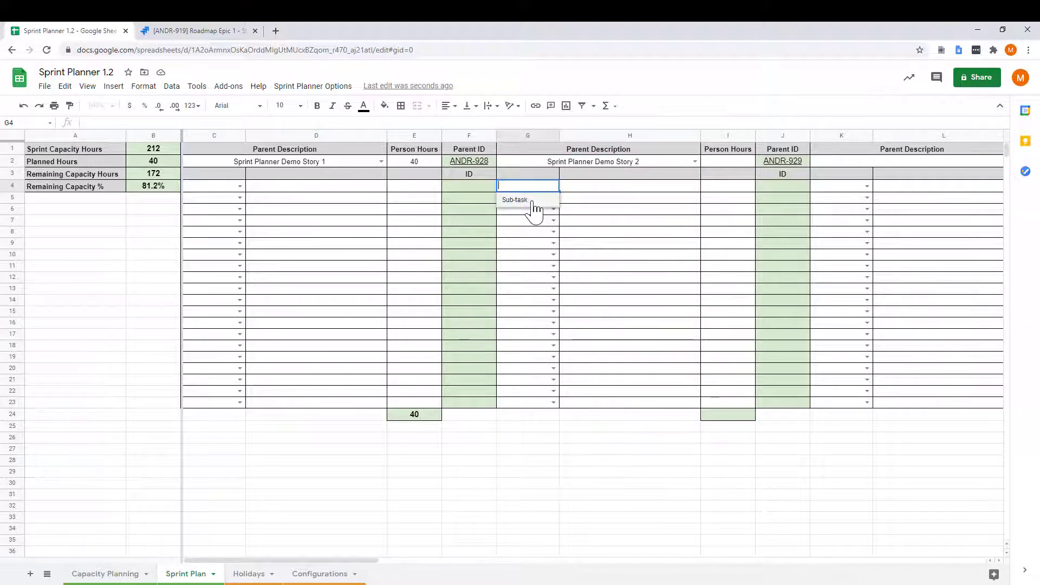
{"action": "left_click", "coordinate": [533, 201]}
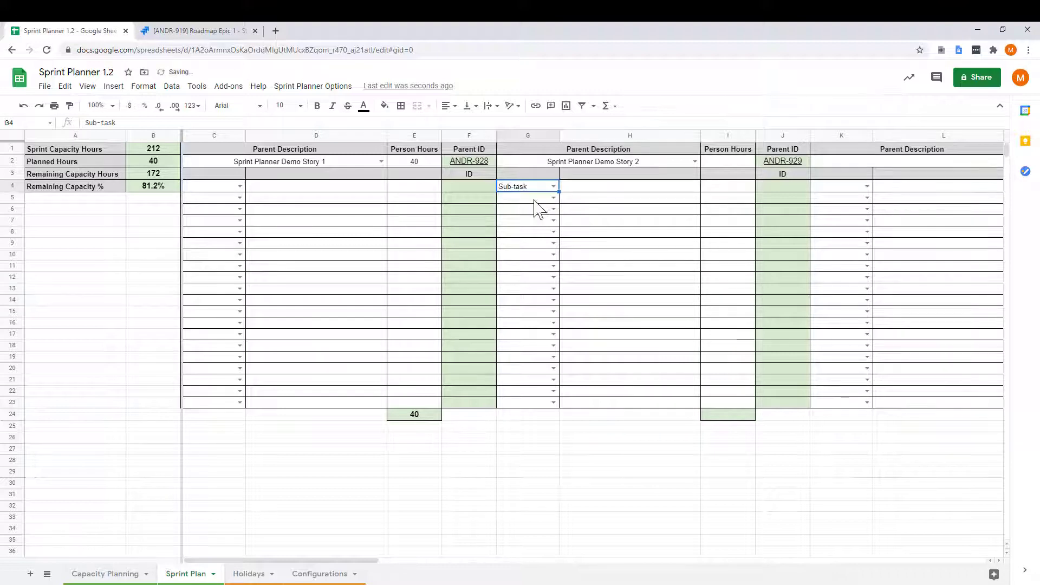
{"action": "left_click", "coordinate": [622, 187]}
{"action": "type", "text": "S"}
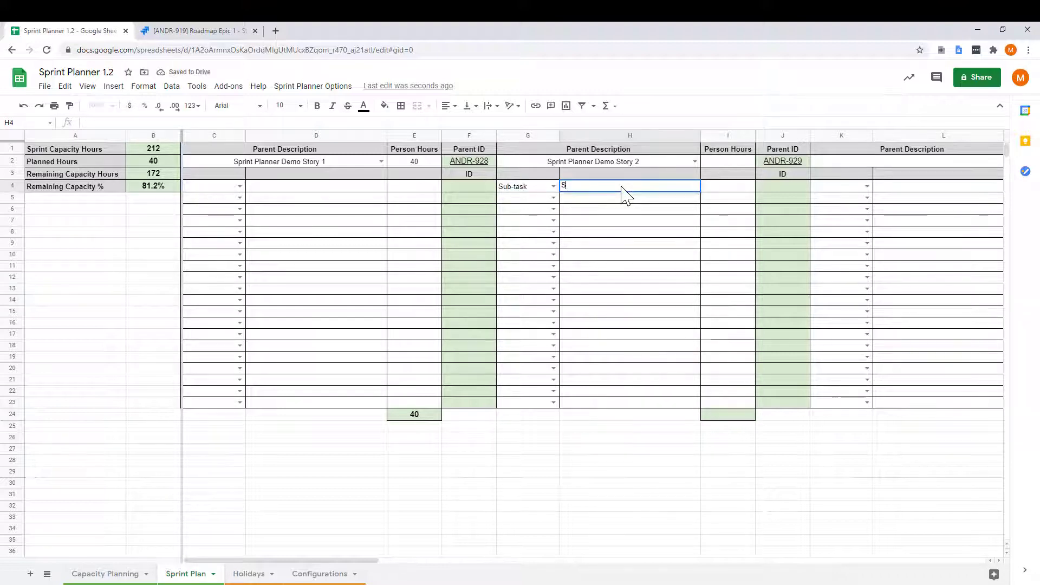
{"action": "type", "text": "ubtask "}
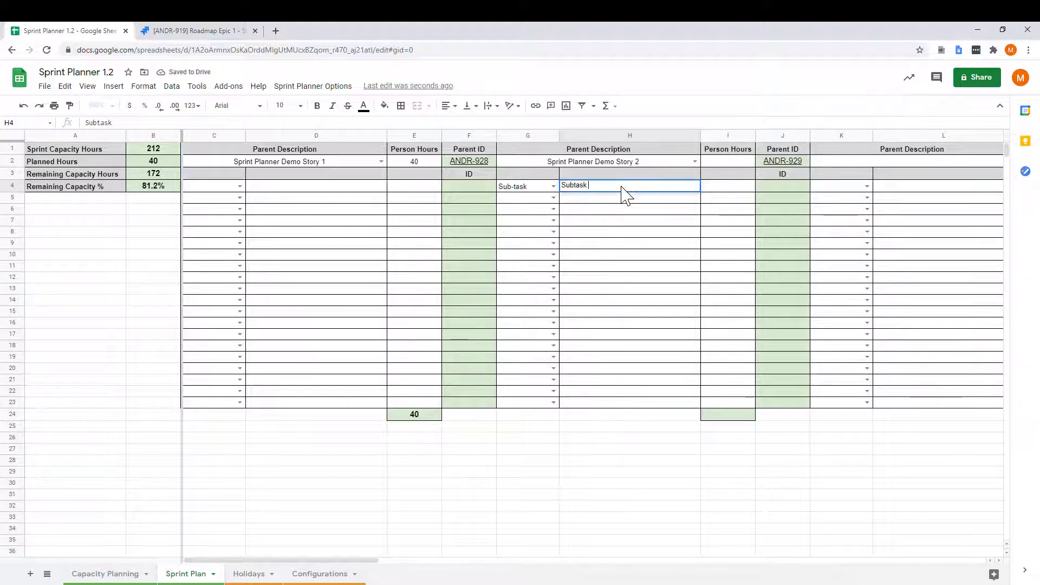
{"action": "type", "text": "1"}
{"action": "left_click", "coordinate": [744, 188]}
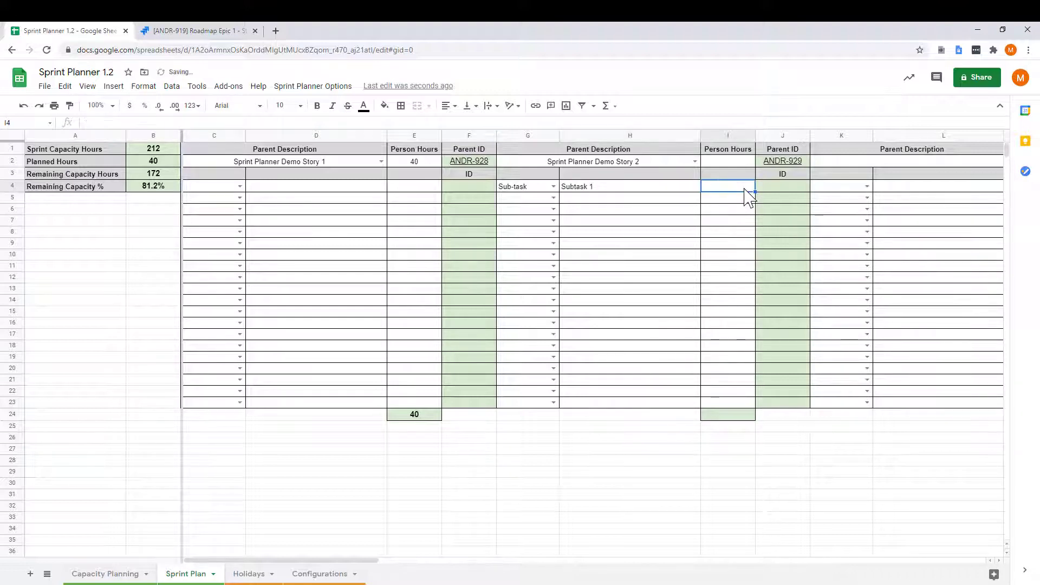
Add a second Sub-task described as "Subtask 2" with 15 person hours under Sprint Planner Demo Story 2.
{"action": "left_click", "coordinate": [554, 198]}
{"action": "left_click", "coordinate": [557, 209]}
{"action": "left_click", "coordinate": [584, 201]}
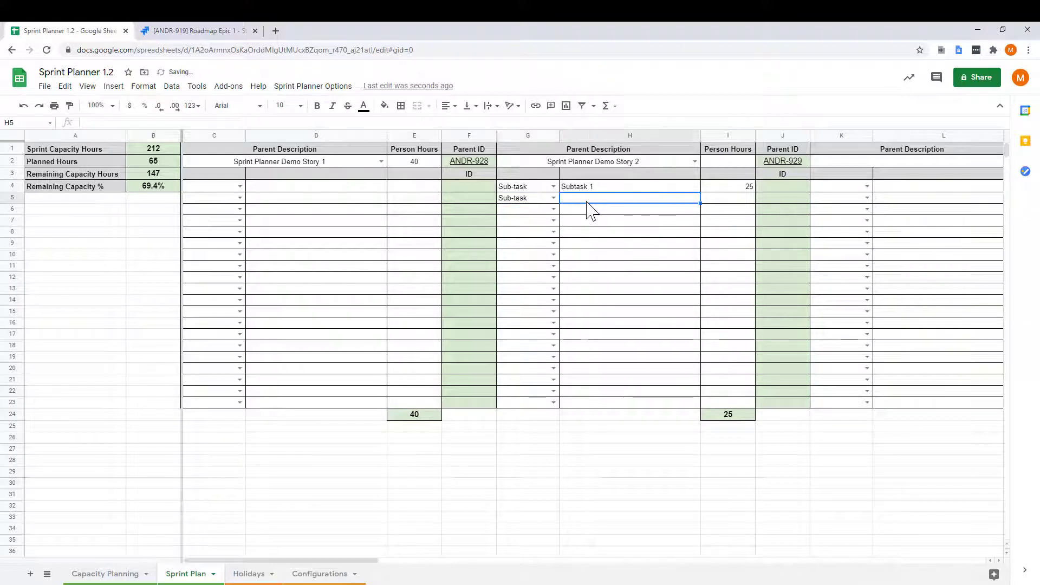
{"action": "type", "text": "Subt"}
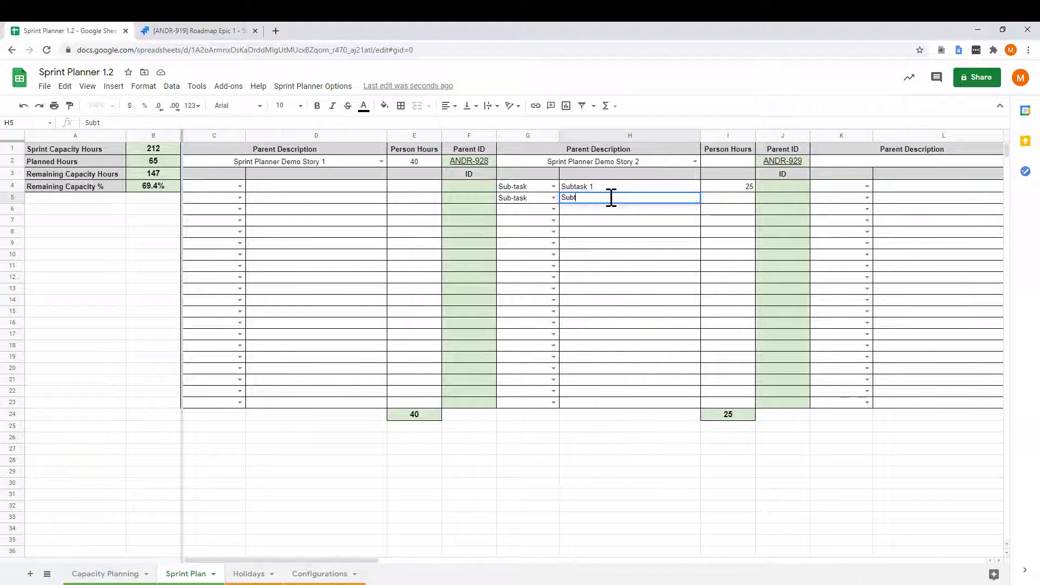
{"action": "type", "text": "ask 2"}
{"action": "key", "text": "Return"}
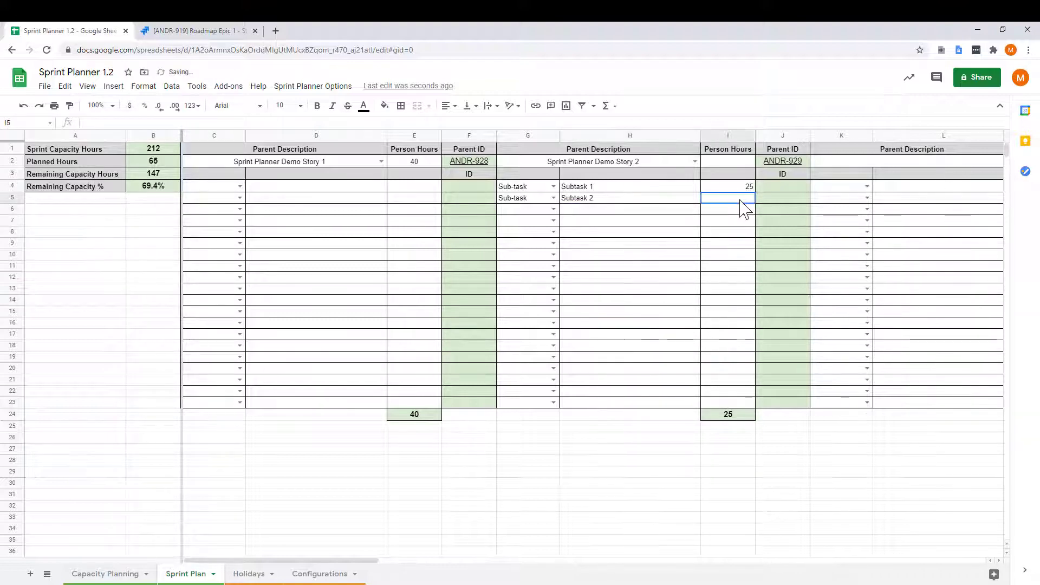
{"action": "left_click", "coordinate": [741, 201]}
{"action": "type", "text": "15"}
{"action": "key", "text": "Return"}
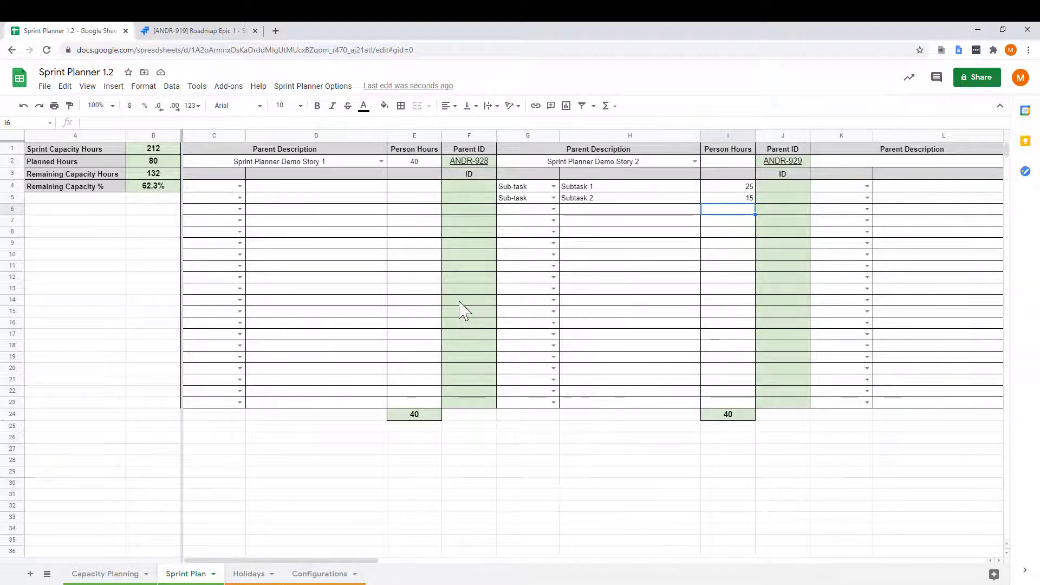
Review the sprint name, start date and end date on the Capacity Planning sheet.
{"action": "left_click", "coordinate": [313, 88]}
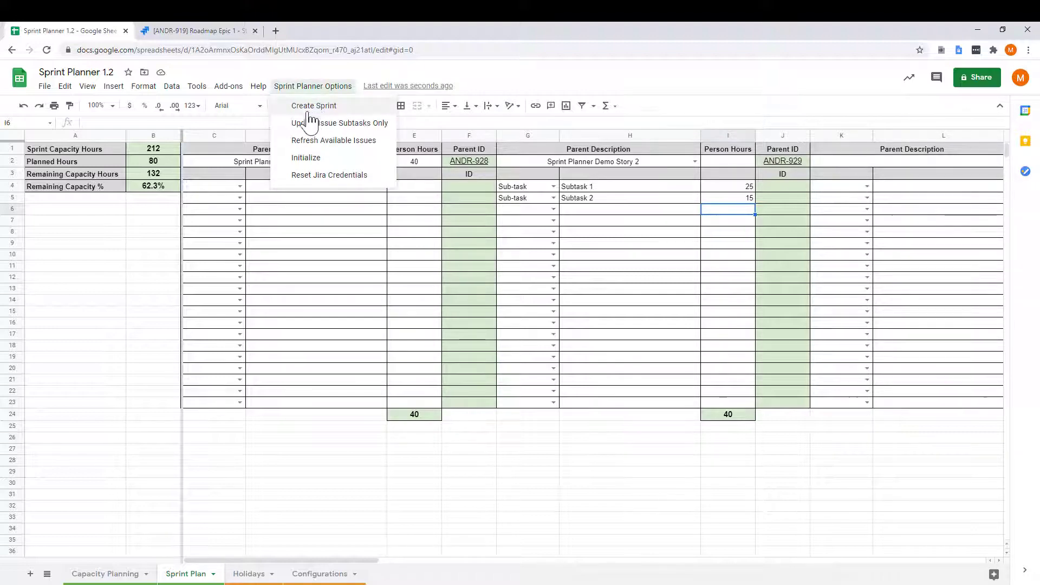
{"action": "left_click", "coordinate": [111, 574]}
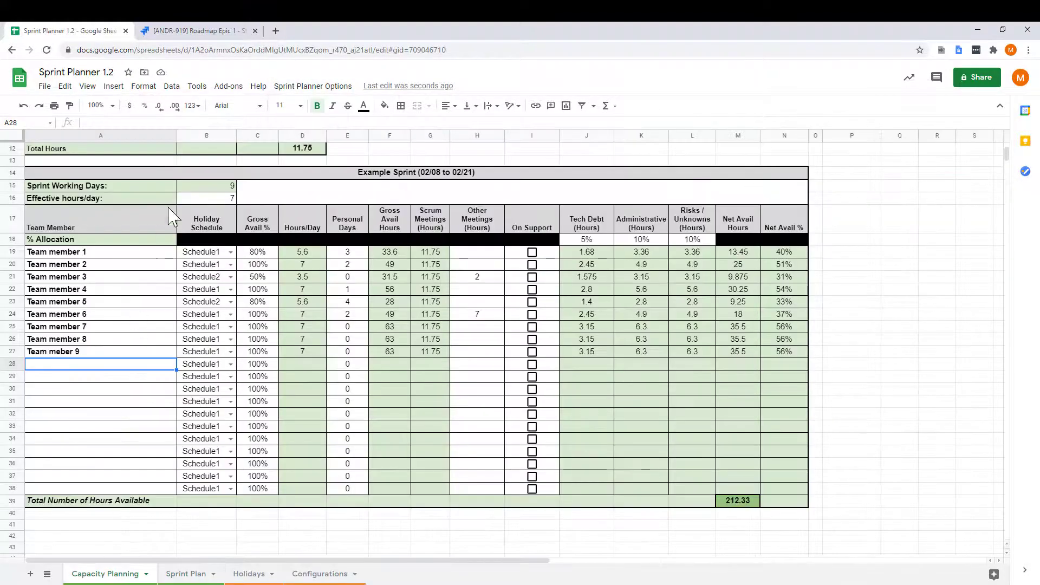
{"action": "scroll", "coordinate": [173, 223], "scroll_direction": "up", "scroll_amount": 4}
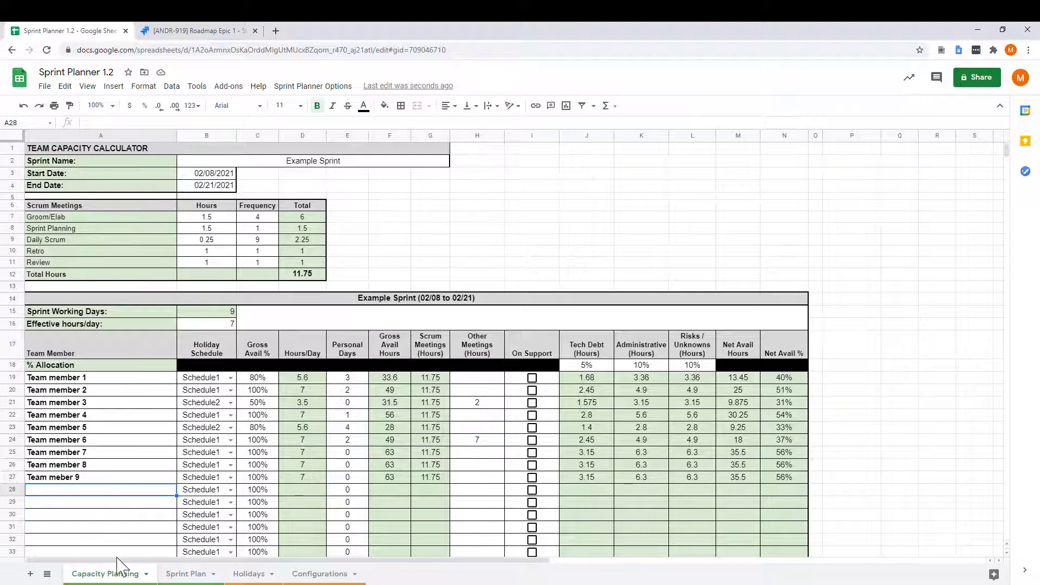
Run Create Sprint from the Sprint Plan sheet to create the planned sprint and its sub-tasks in Jira.
{"action": "left_click", "coordinate": [187, 575]}
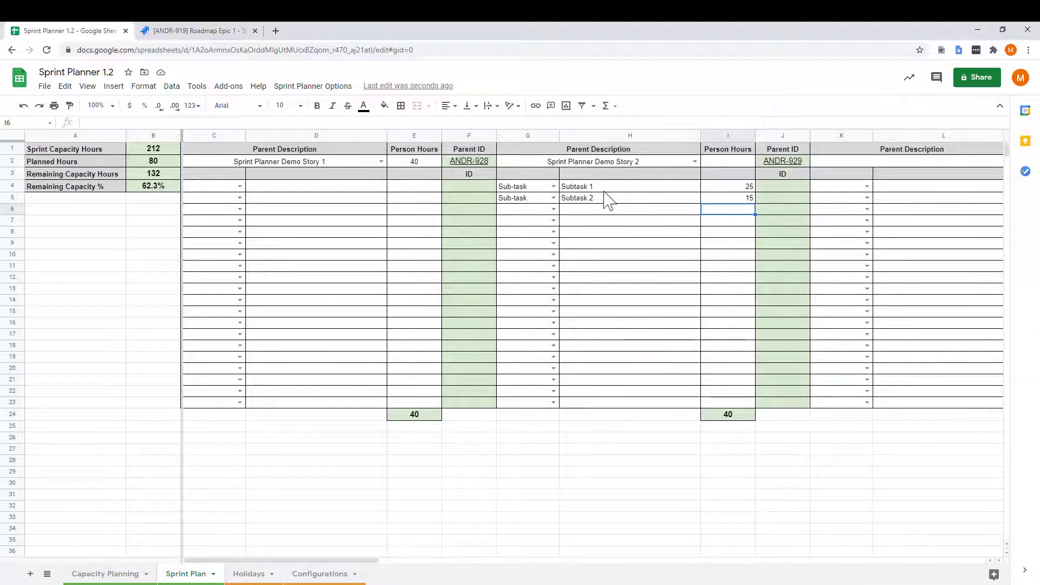
{"action": "left_click", "coordinate": [317, 86]}
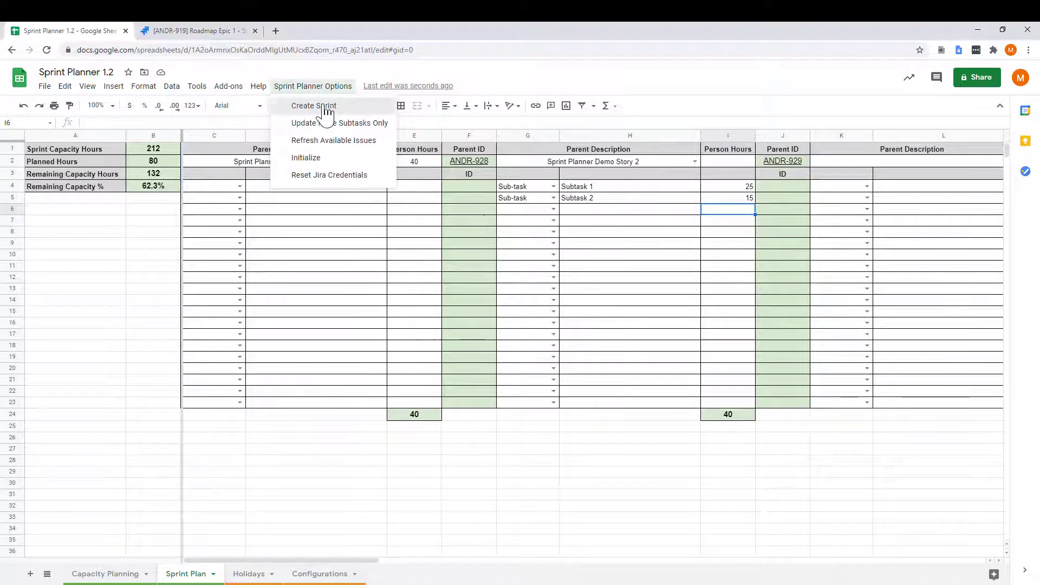
{"action": "left_click", "coordinate": [320, 106]}
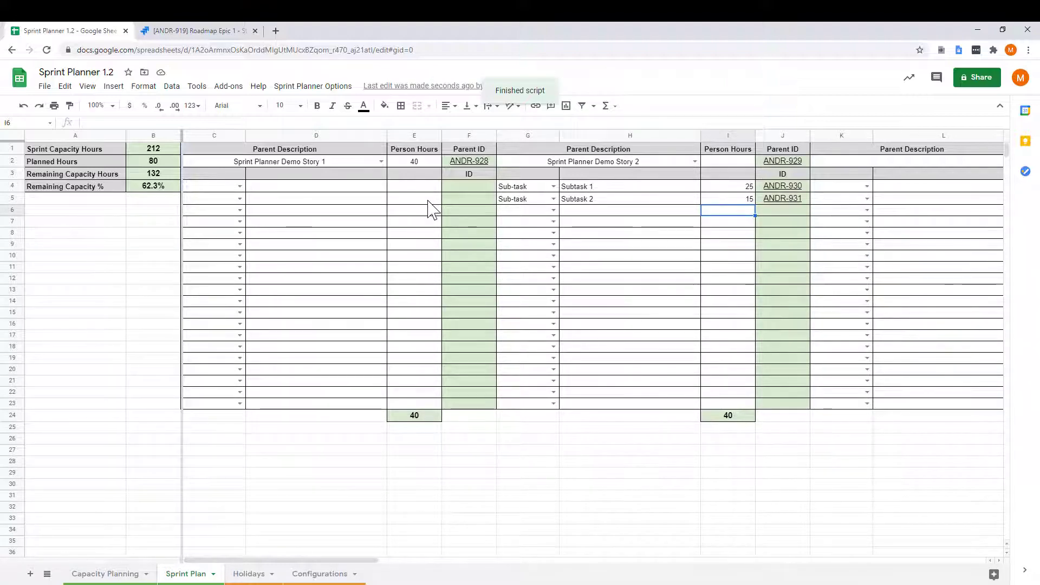
Switch to Jira, open the Android Team project's backlog and inspect Sprint Planner Demo Story 2 in Example Sprint for its subtasks.
{"action": "left_click", "coordinate": [198, 31]}
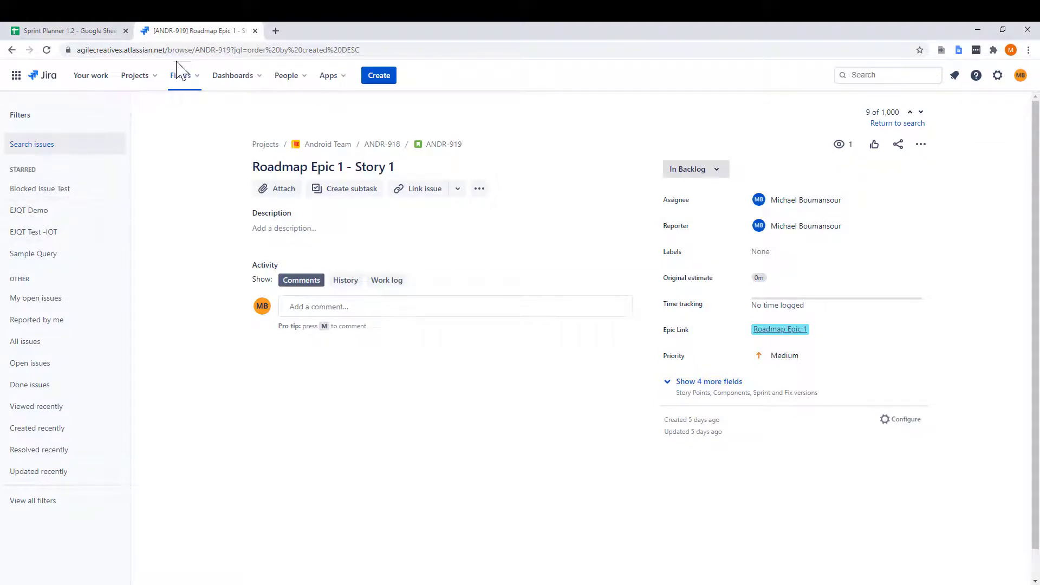
{"action": "left_click", "coordinate": [144, 76]}
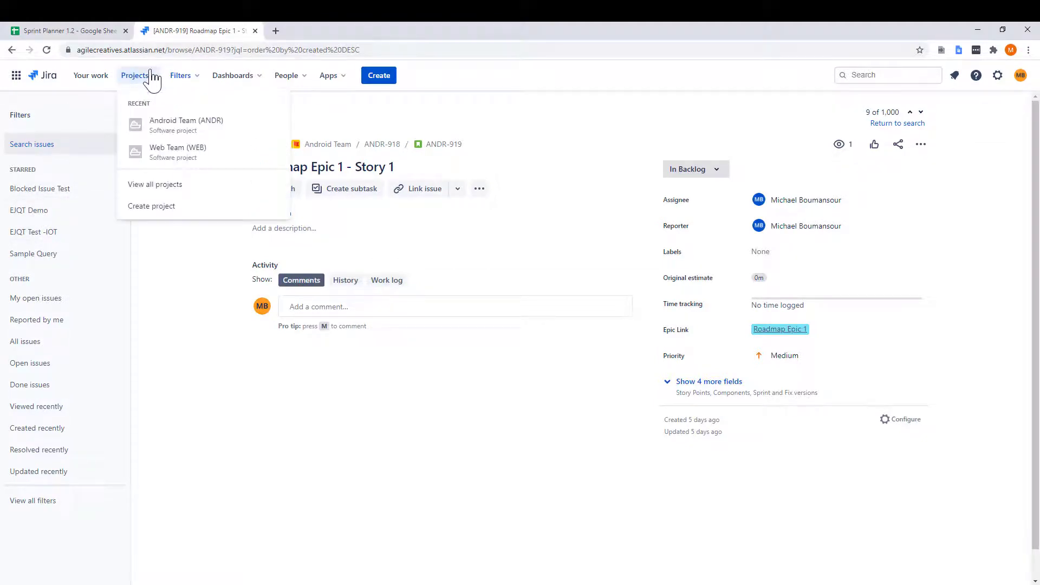
{"action": "left_click", "coordinate": [167, 125]}
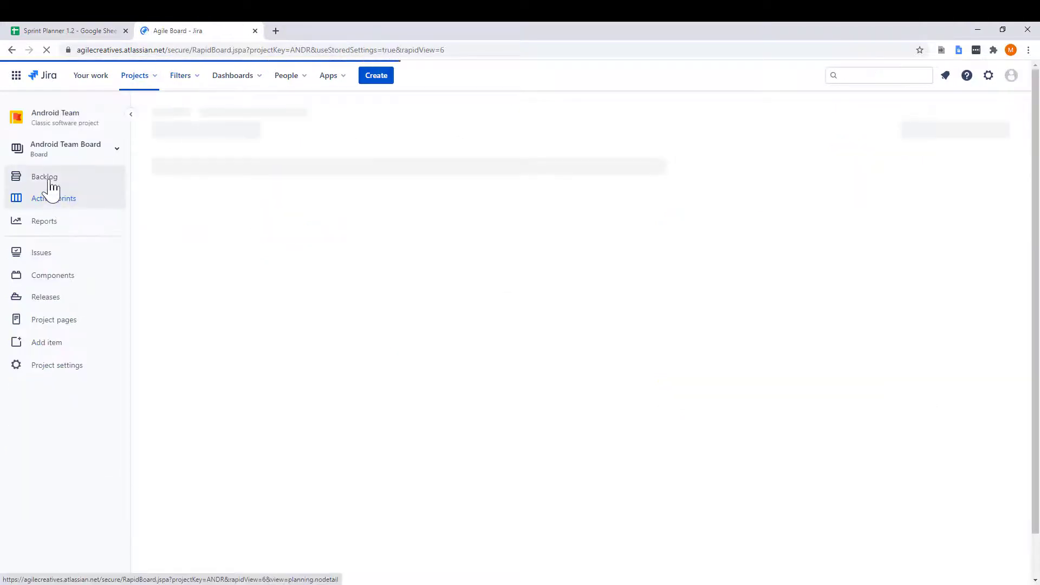
{"action": "left_click", "coordinate": [50, 184]}
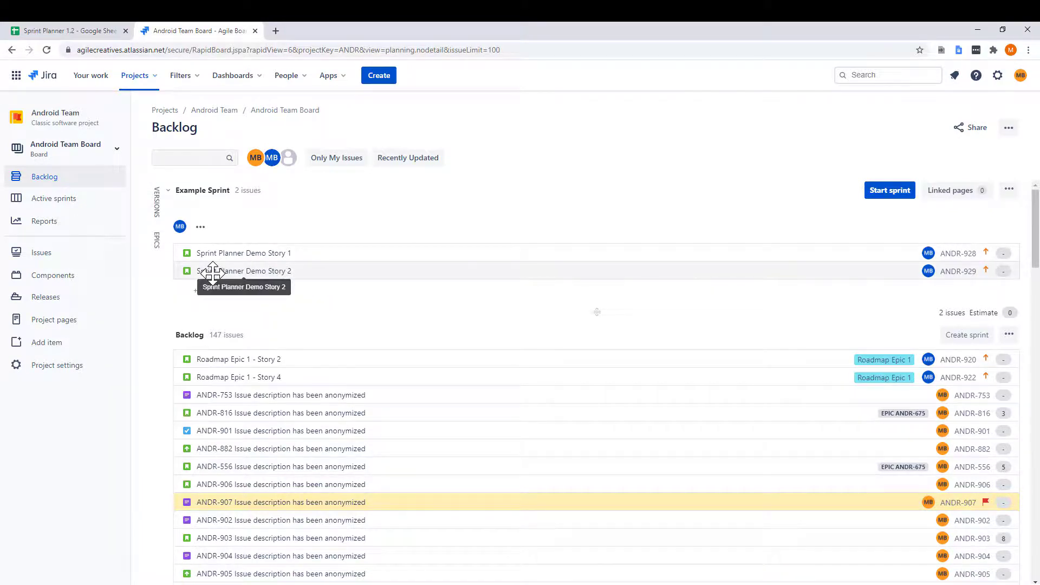
{"action": "left_click", "coordinate": [196, 276]}
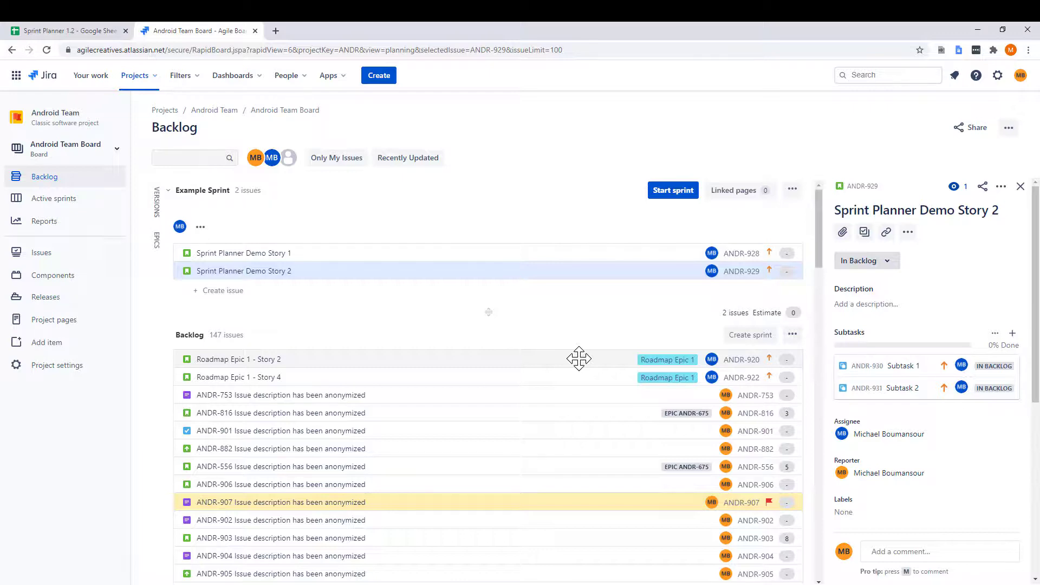
{"action": "left_click", "coordinate": [63, 32]}
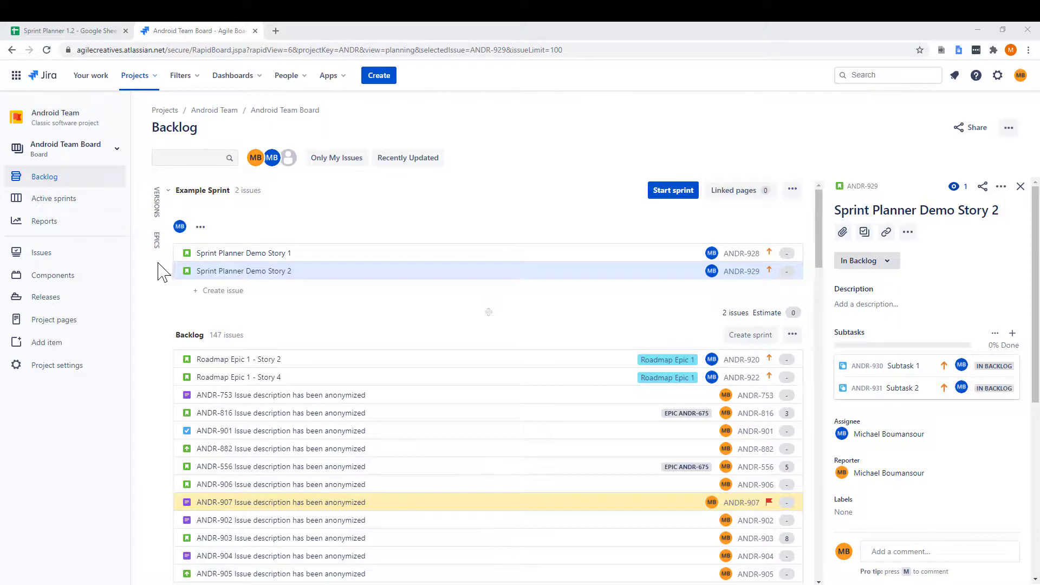
Open home.agilecreatives.net in a new browser tab and look through the tools on its Tools page.
{"action": "left_click", "coordinate": [276, 31]}
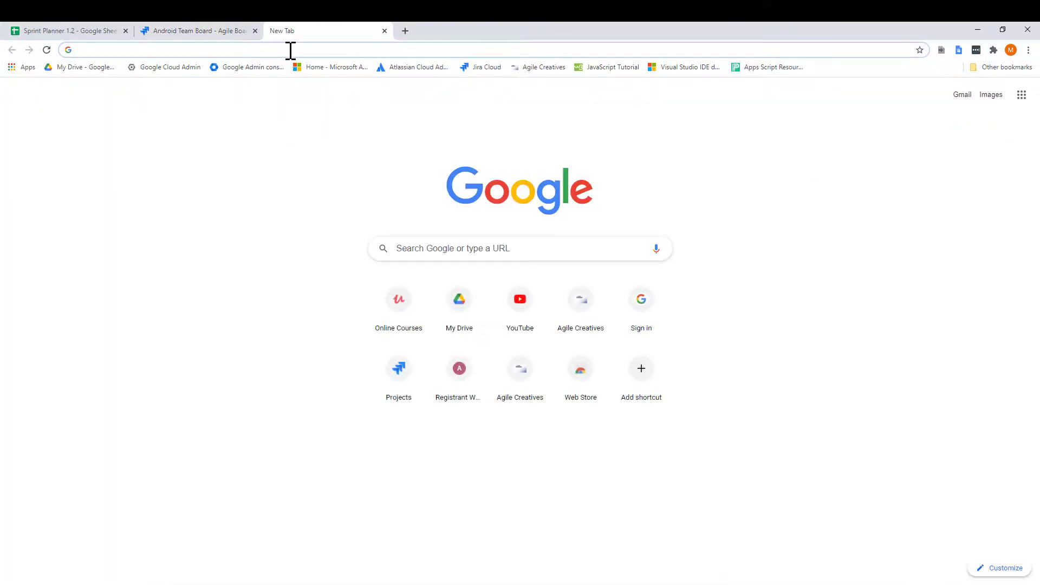
{"action": "type", "text": "home.agilecreatives.net"}
{"action": "key", "text": "Return"}
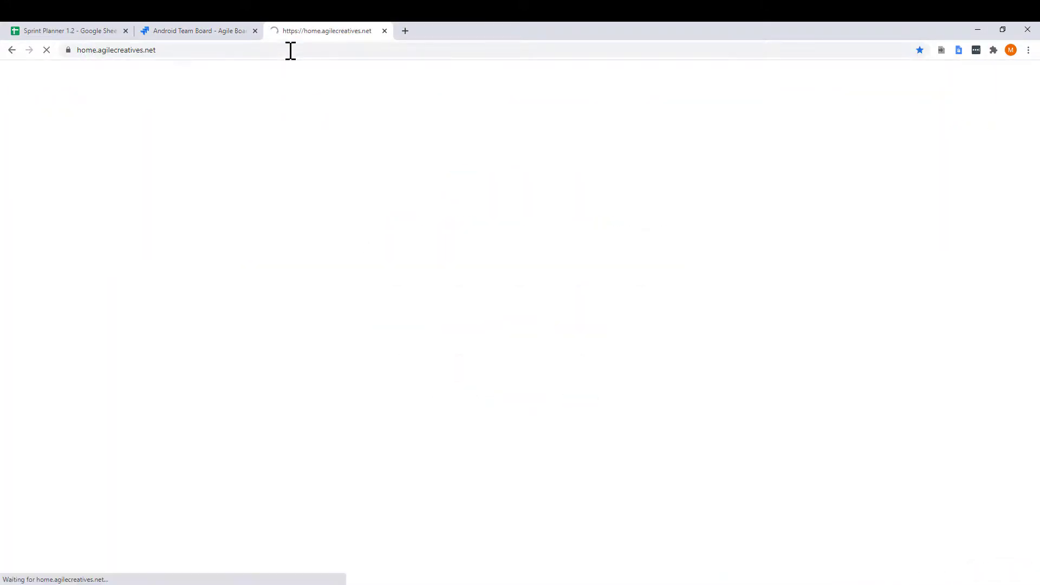
{"action": "left_click", "coordinate": [775, 78]}
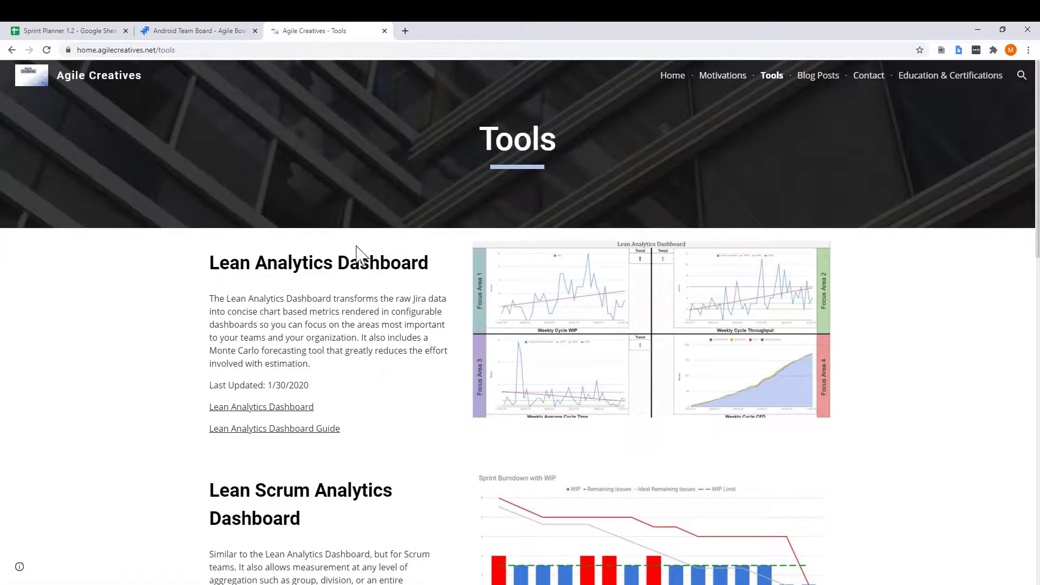
{"action": "scroll", "coordinate": [358, 254], "scroll_direction": "down", "scroll_amount": 15}
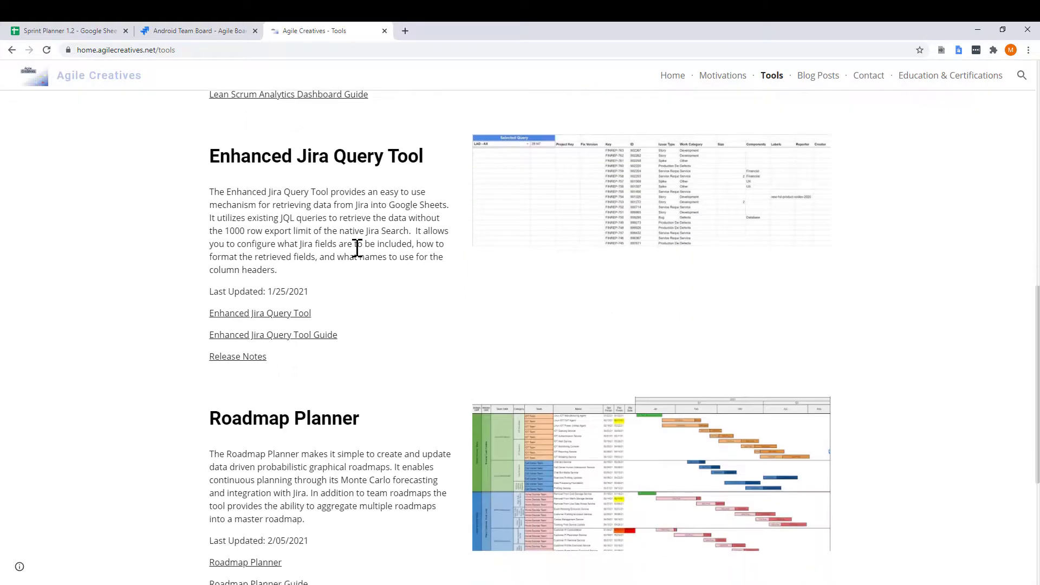